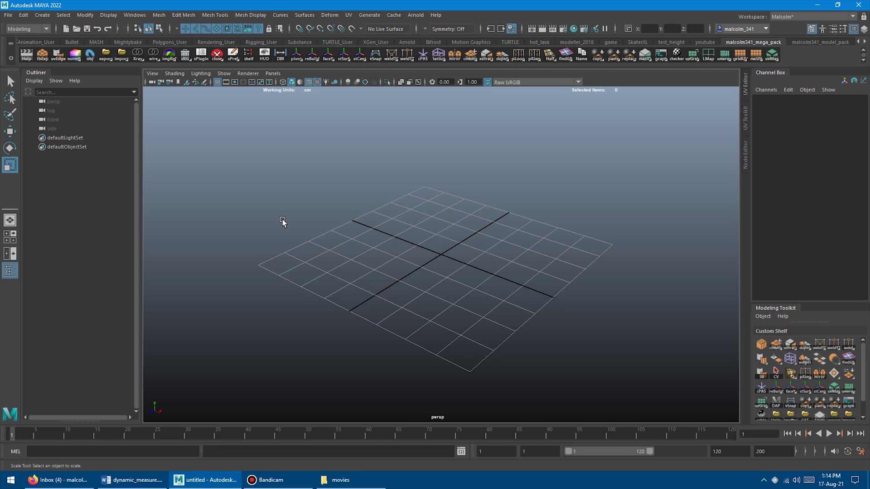
Step: Open the measureEr toolbox and draw a polygon cube in the viewport
click(279, 53)
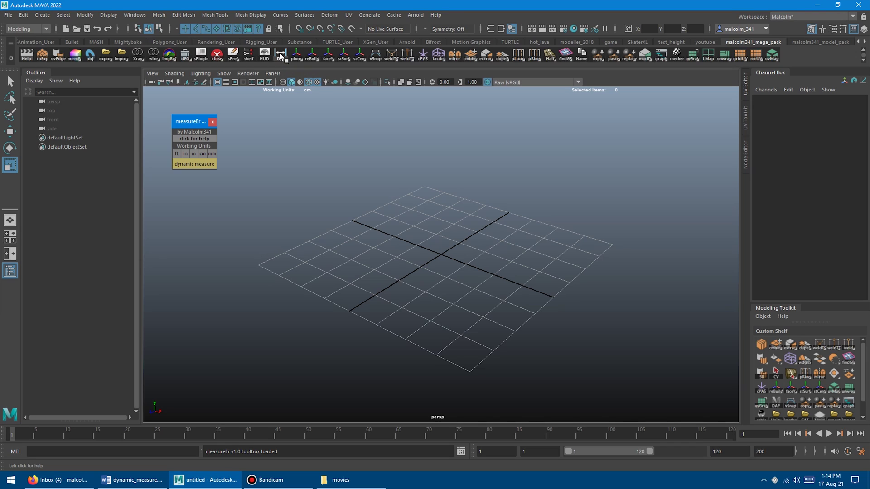
click(332, 166)
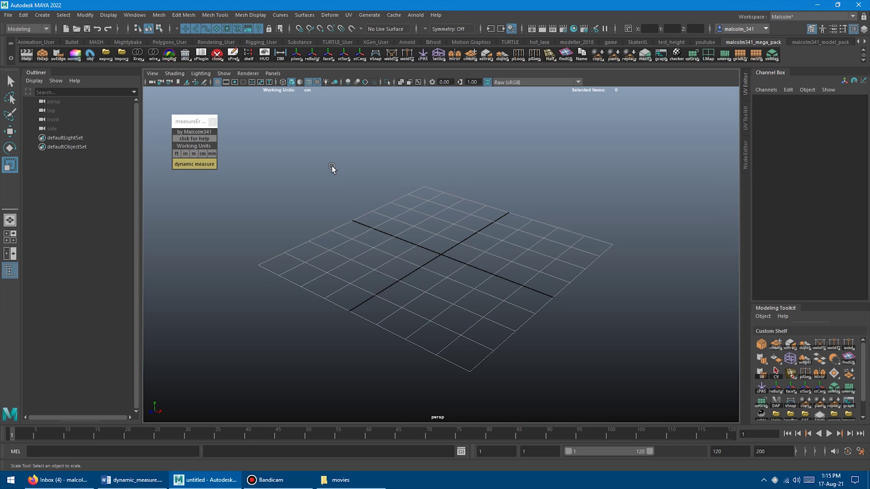
shift+right_drag(332, 167, 333, 186)
middle_drag(347, 200, 371, 199)
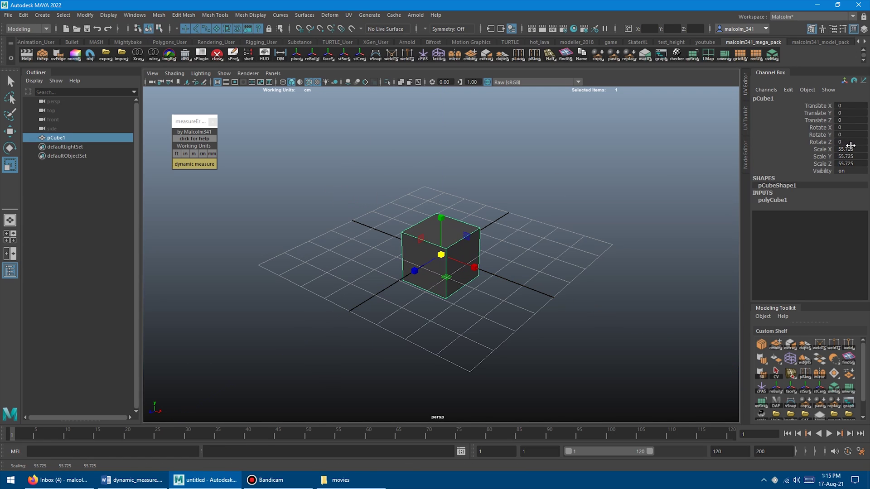
Step: Set the cube's Scale X, Y and Z to 100 in the Channel Box
click(852, 150)
drag(853, 151, 854, 163)
text(100)
key(Return)
scroll(517, 194, down, 2)
Step: Raise the cube to Translate Y 64.275, frame it, and switch to vertex selection
key(w)
drag(440, 216, 440, 162)
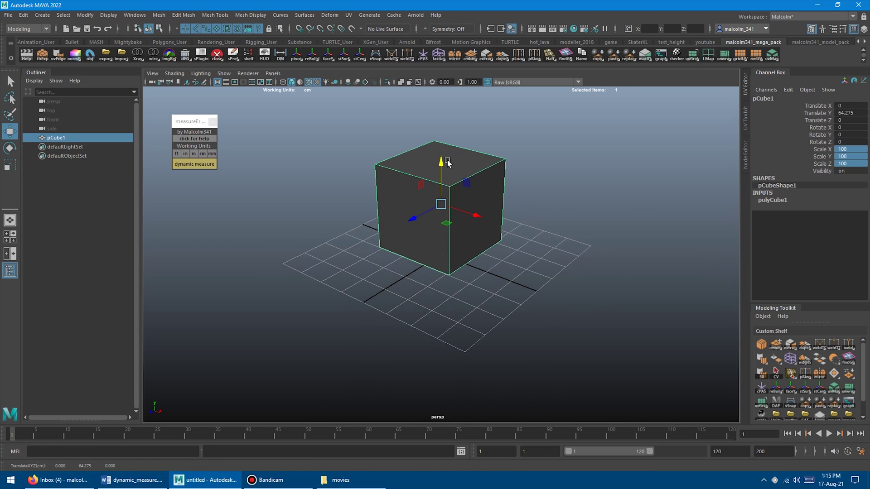
key(f)
key(q)
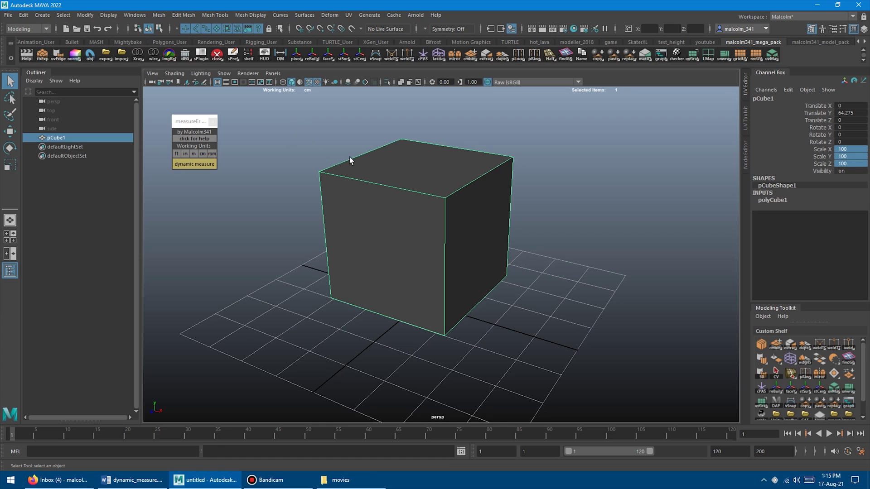
right_drag(393, 160, 371, 159)
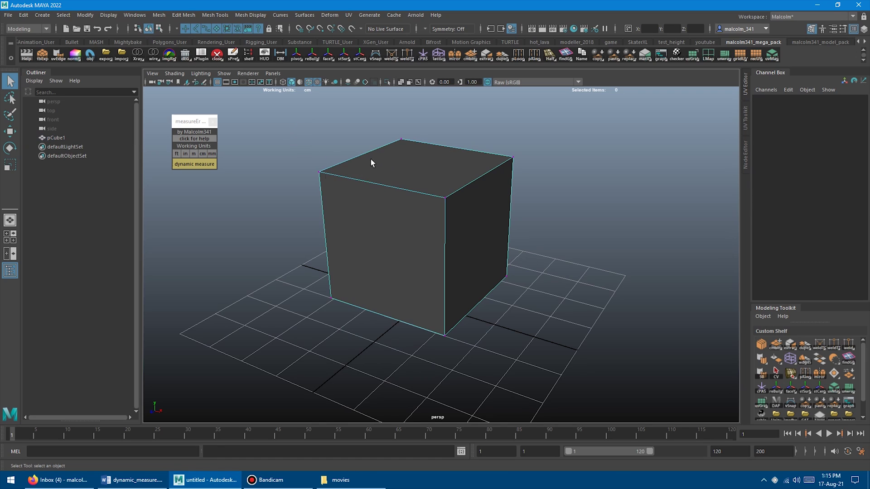
Step: Add a dynamic measure along the cube's top front edge (L100), then select the whole cube
click(320, 172)
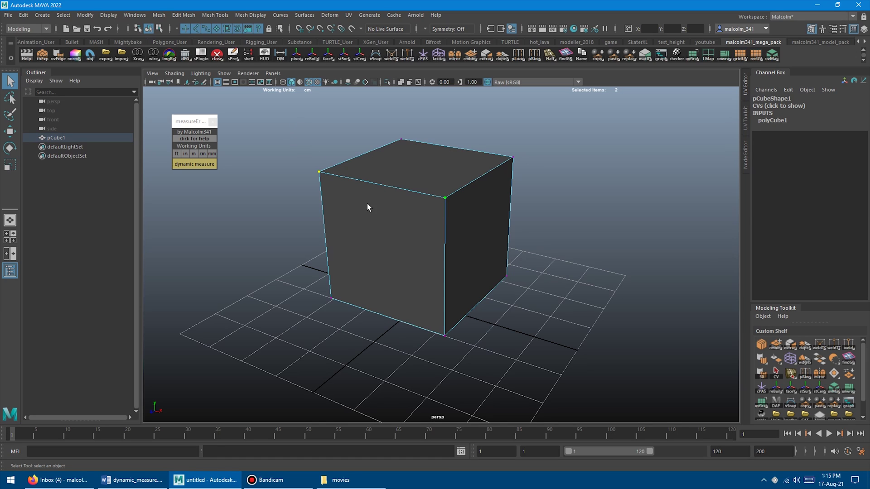
click(193, 164)
alt+drag(322, 228, 354, 245)
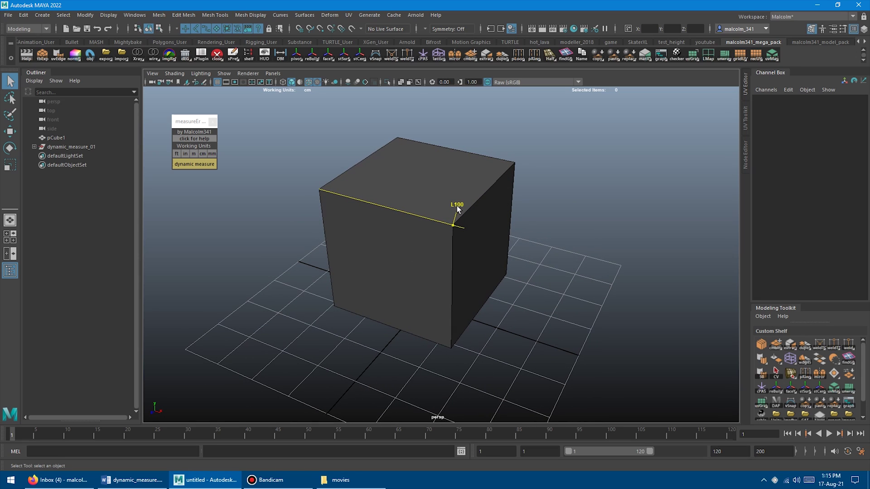
scroll(403, 245, down, 2)
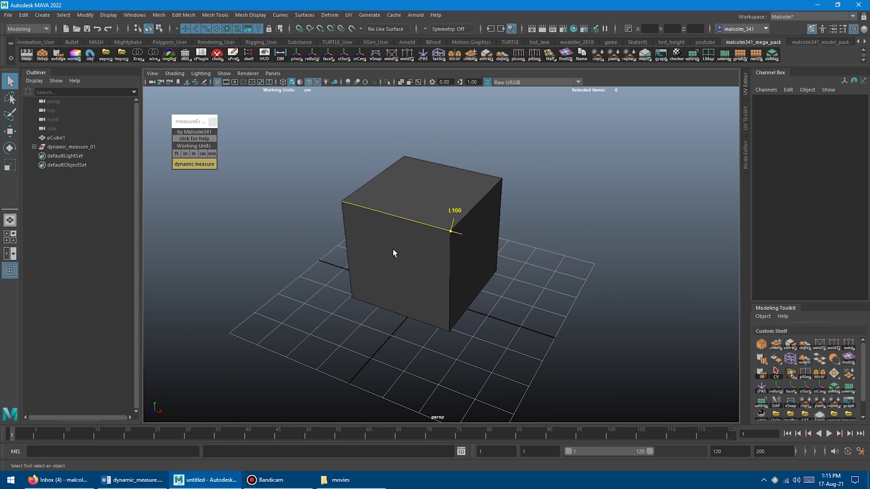
click(409, 256)
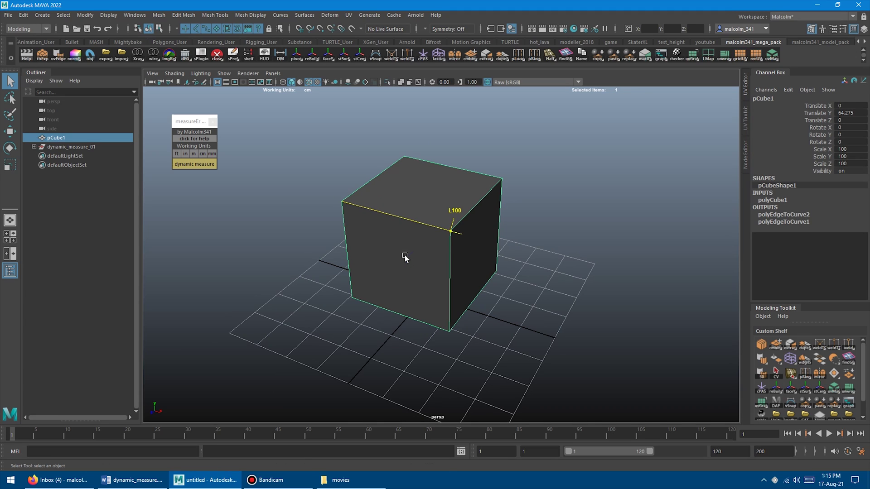
Step: Stretch, uniformly scale and rotate the cube to watch the label update, undoing each change
key(r)
drag(463, 250, 453, 275)
key(ctrl+z)
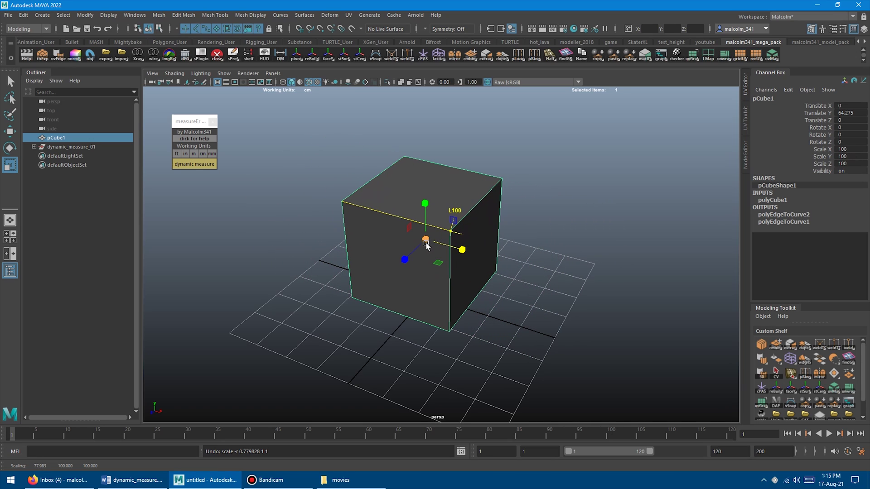
mouse_move(426, 240)
mouse_down()
mouse_move(451, 244)
mouse_move(418, 247)
mouse_up()
key(ctrl+z)
key(e)
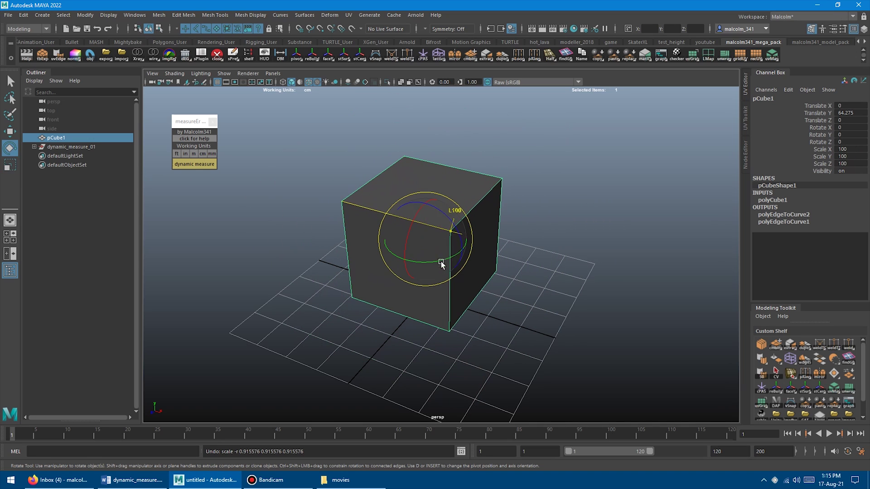
drag(453, 225, 417, 194)
key(ctrl+z)
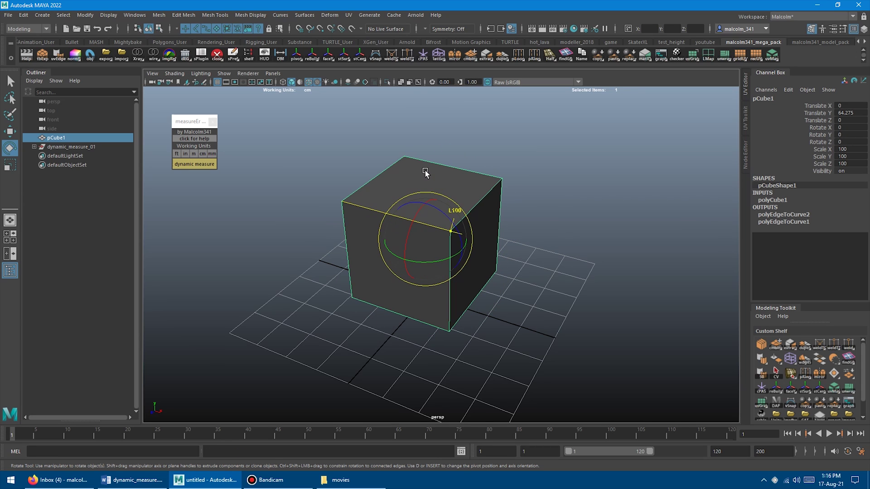
Step: Pull a front corner vertex outward and onto the top face, then undo the vertex moves
right_drag(422, 176, 405, 170)
key(q)
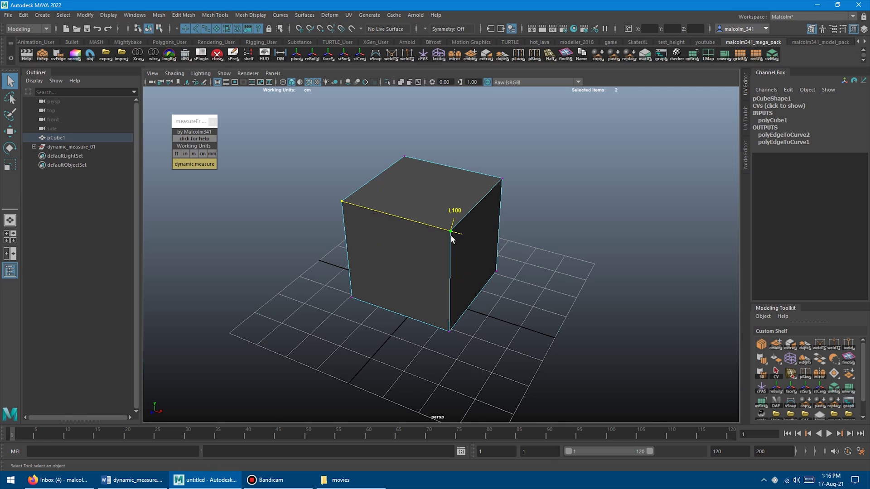
key(w)
drag(491, 243, 491, 291)
drag(471, 252, 489, 252)
key(ctrl+z)
key(ctrl+z)
key(ctrl+z)
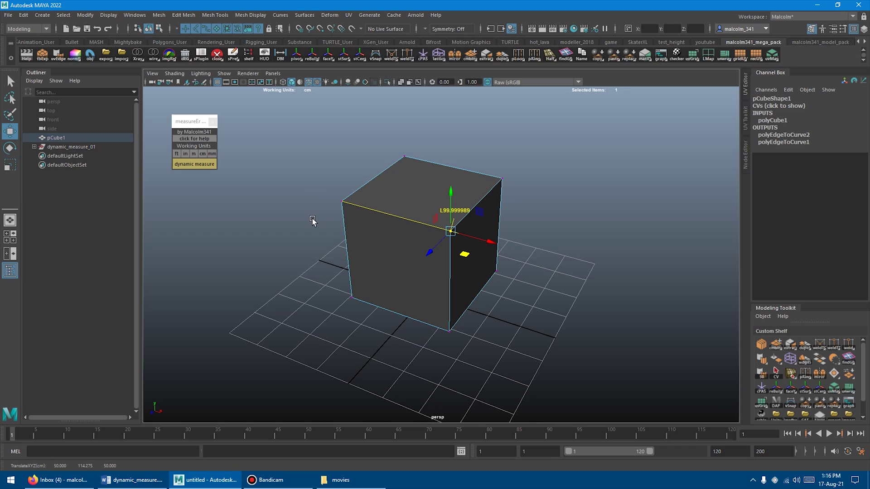
Step: Select the two top-edge vertices and stretch the measured edge along X
click(342, 202)
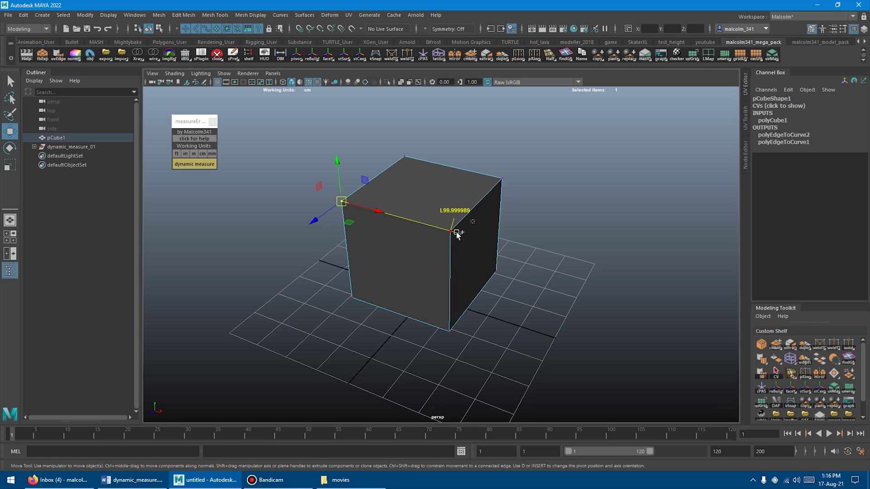
shift+click(450, 232)
key(r)
drag(430, 228, 410, 287)
key(q)
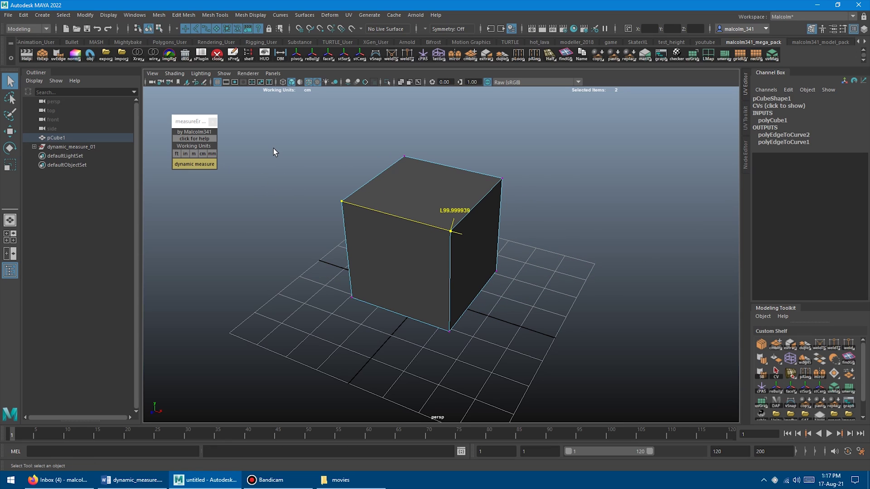
Step: Select dynamic_measure_01 in the Outliner, inspect its hierarchy, and delete it
click(335, 205)
click(94, 148)
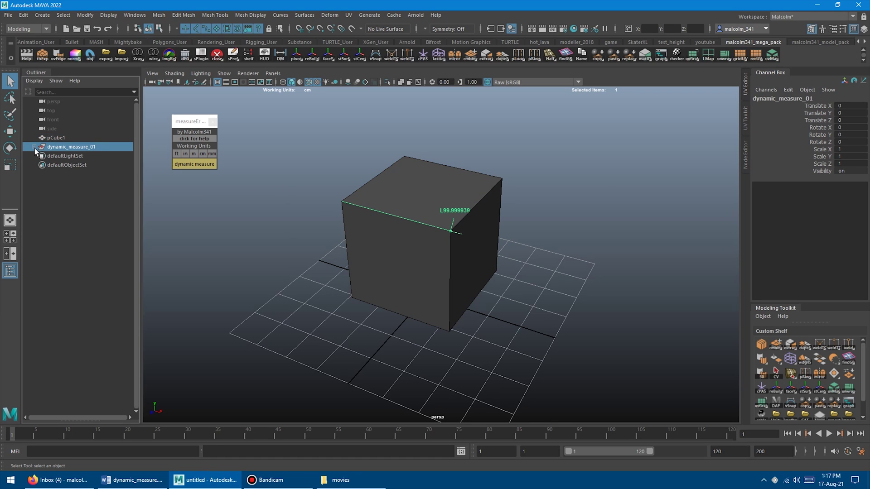
click(34, 147)
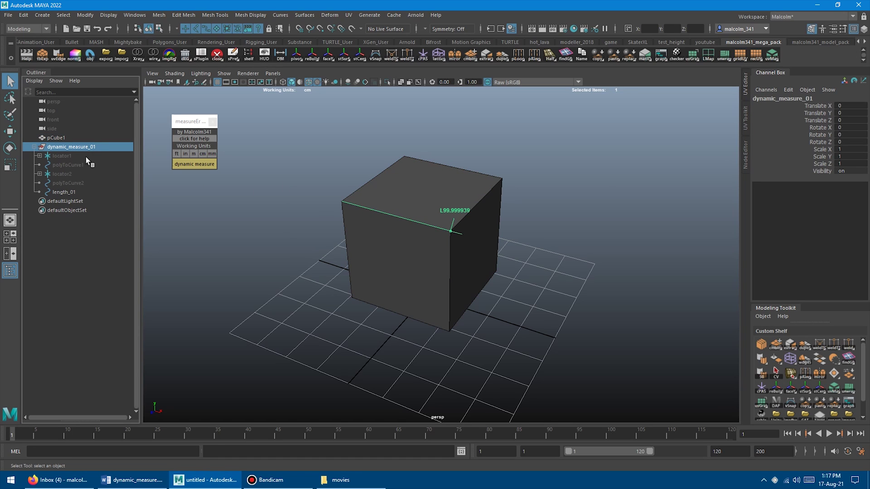
click(34, 146)
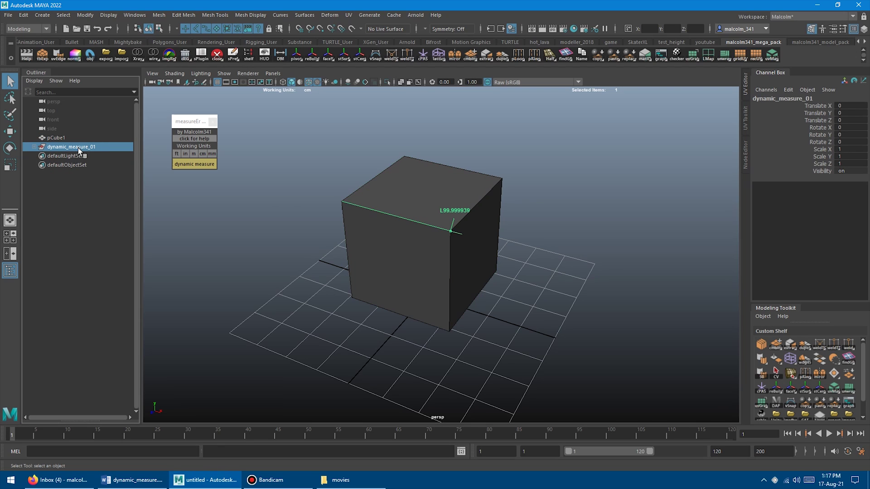
key(Delete)
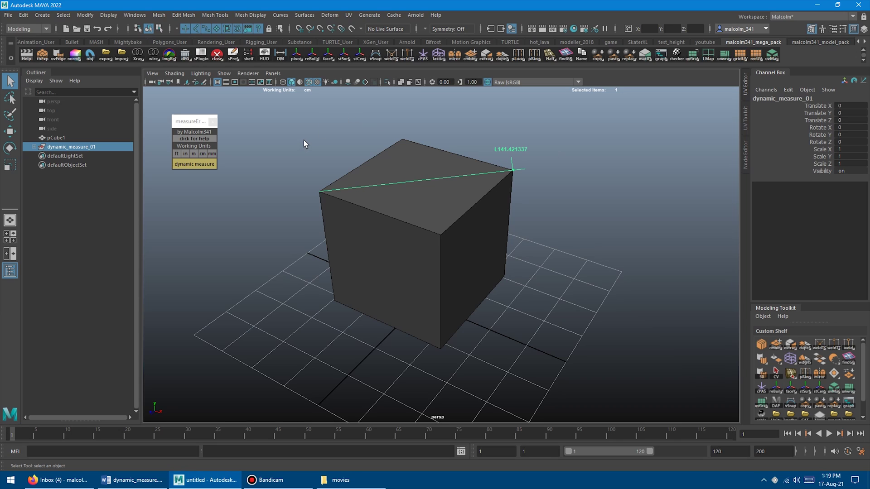
Step: Cycle the measure units through ft, in, m, cm, mm and ft, ending back on centimetres
click(177, 154)
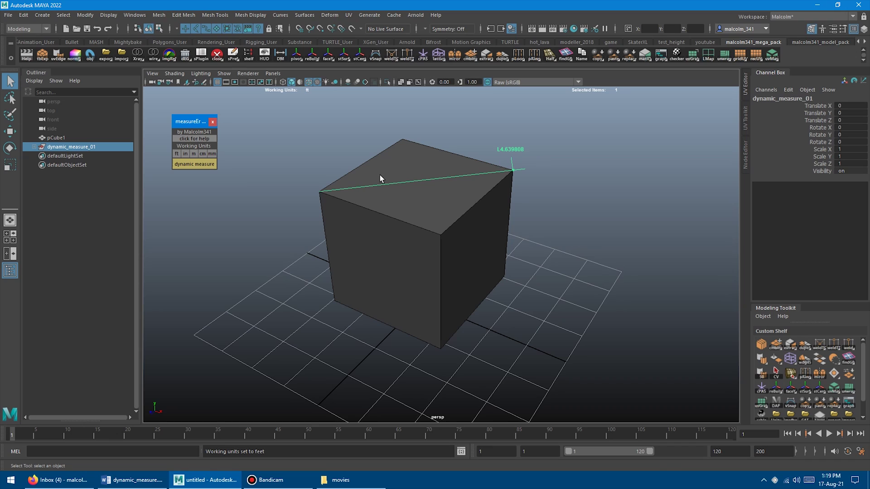
click(186, 154)
click(195, 154)
click(202, 154)
click(211, 153)
click(176, 154)
click(186, 154)
click(194, 155)
click(203, 154)
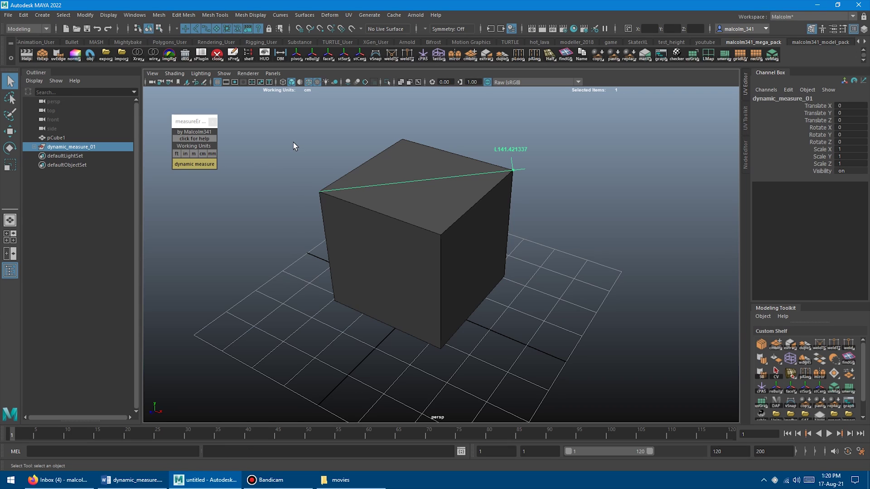
Step: Delete the diagonal measure and try creating a dynamic measure with nothing selected
click(78, 145)
key(Delete)
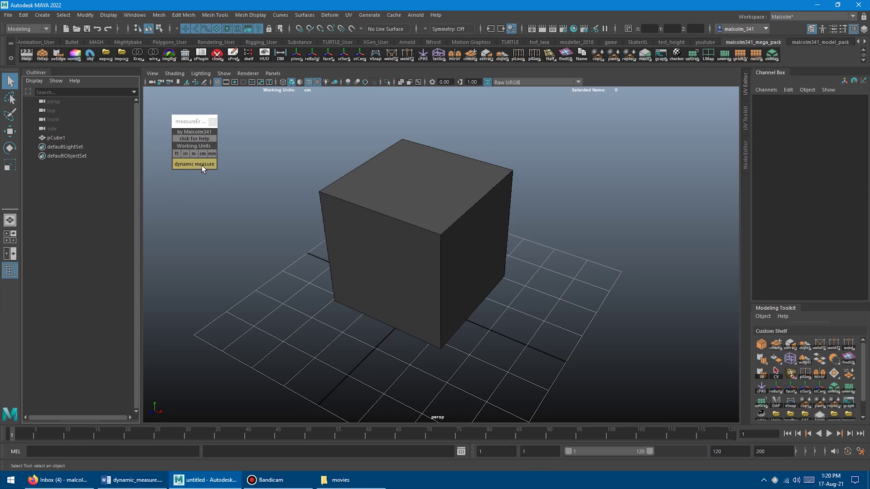
click(202, 165)
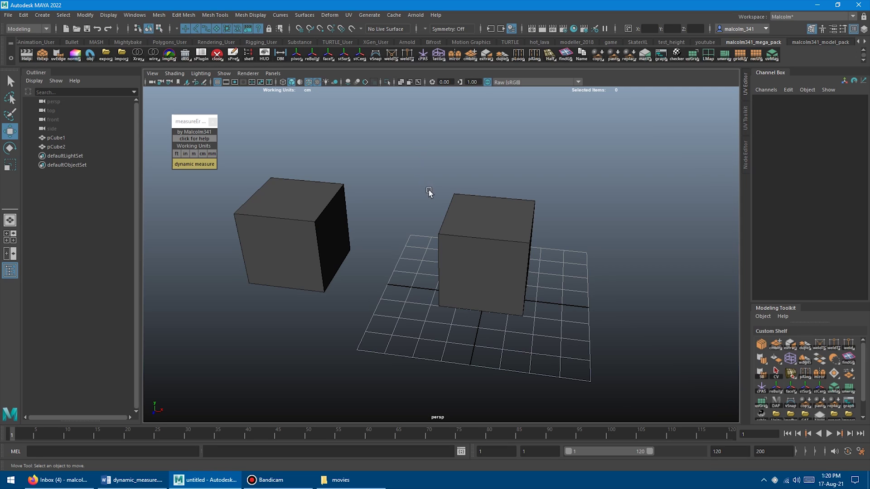
Step: Put both cubes into vertex mode, then clear the vertex selection
click(466, 207)
click(306, 194)
click(475, 207)
right_drag(476, 206, 459, 223)
right_drag(325, 197, 272, 195)
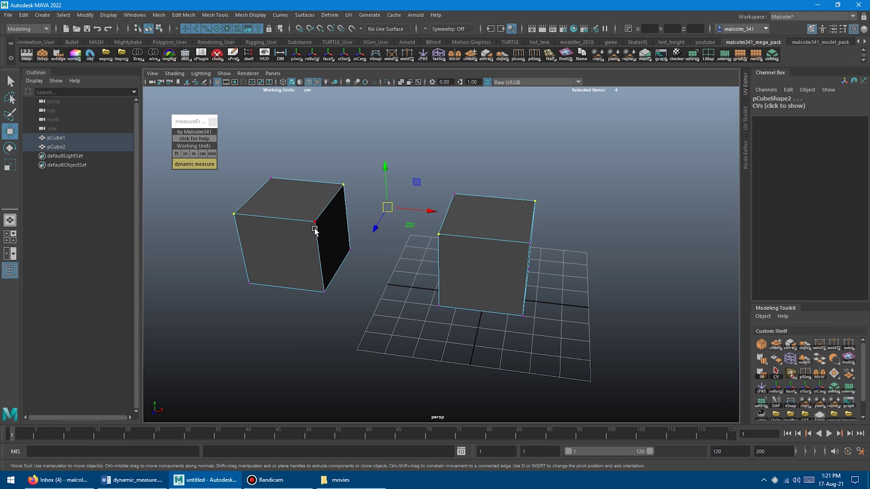
key(q)
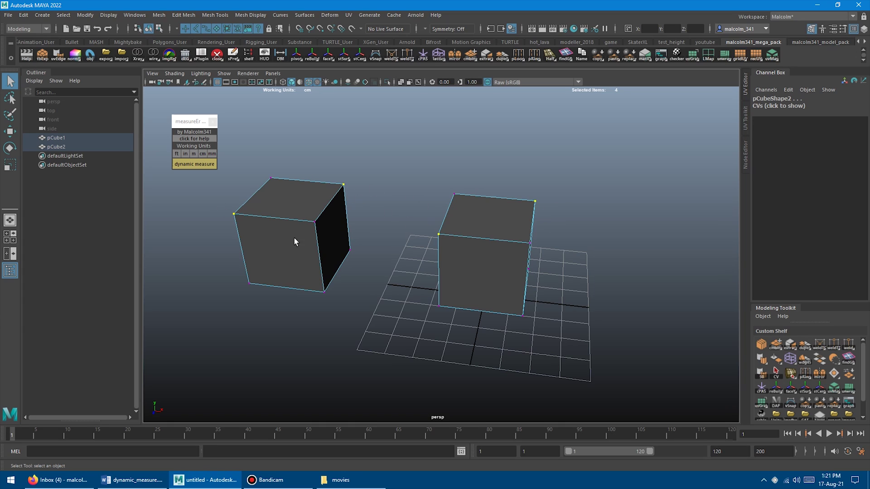
click(425, 194)
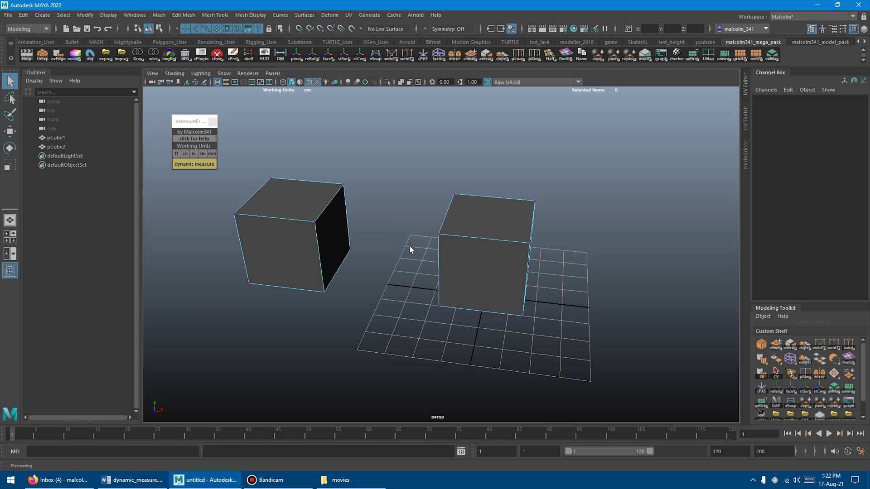
Step: Create a live measure line between corner vertices on the two cubes
click(437, 236)
shift+click(319, 226)
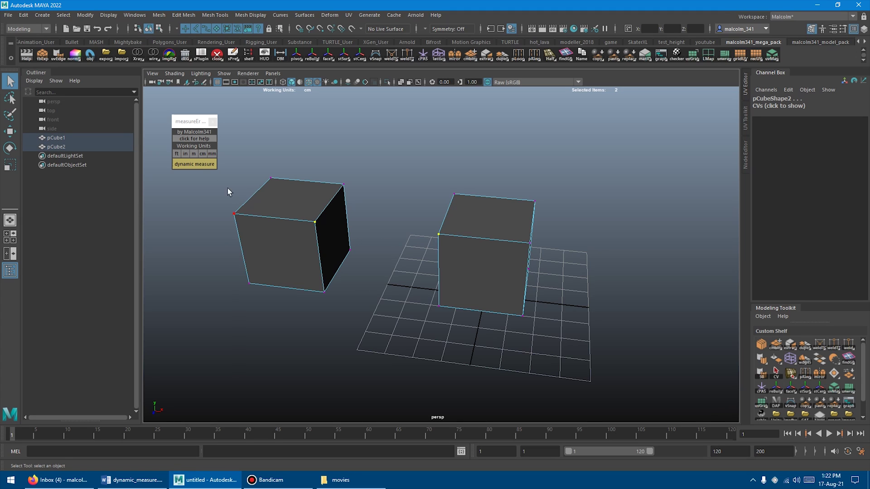
click(195, 164)
scroll(344, 193, down, 3)
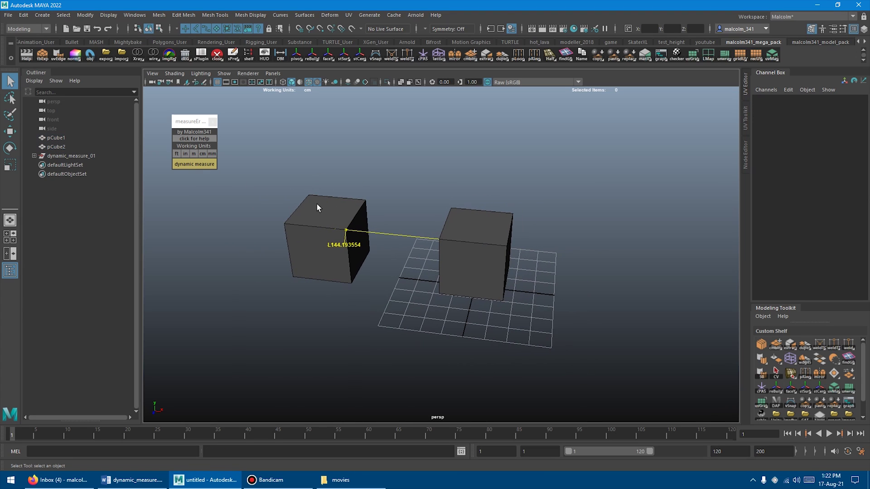
Step: Move the left cube closer, then test a rotation and a scale, undoing both
click(316, 205)
key(w)
drag(345, 260, 301, 245)
key(e)
drag(329, 211, 311, 190)
key(ctrl+z)
key(r)
middle_drag(392, 316, 425, 313)
key(ctrl+z)
Step: Slide the right cube along X and push it further right and back
key(w)
click(460, 258)
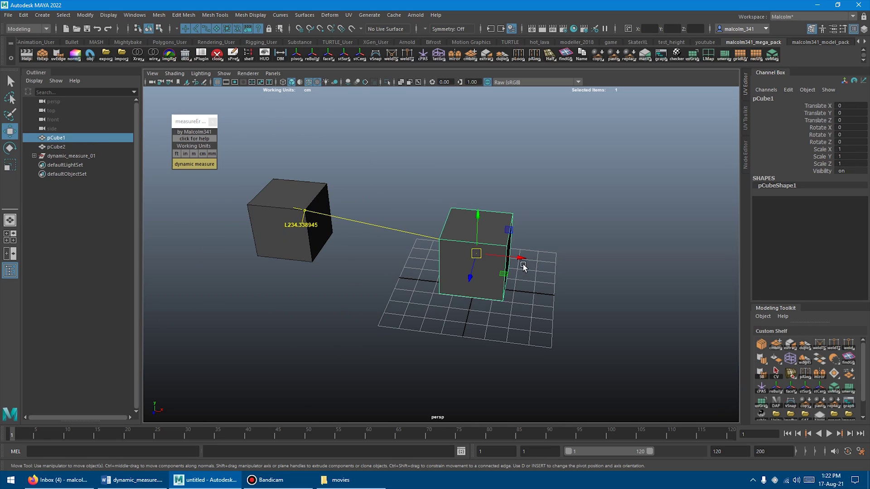
mouse_move(522, 267)
mouse_down()
mouse_move(648, 271)
mouse_move(399, 253)
mouse_move(521, 255)
mouse_up()
drag(479, 278, 389, 233)
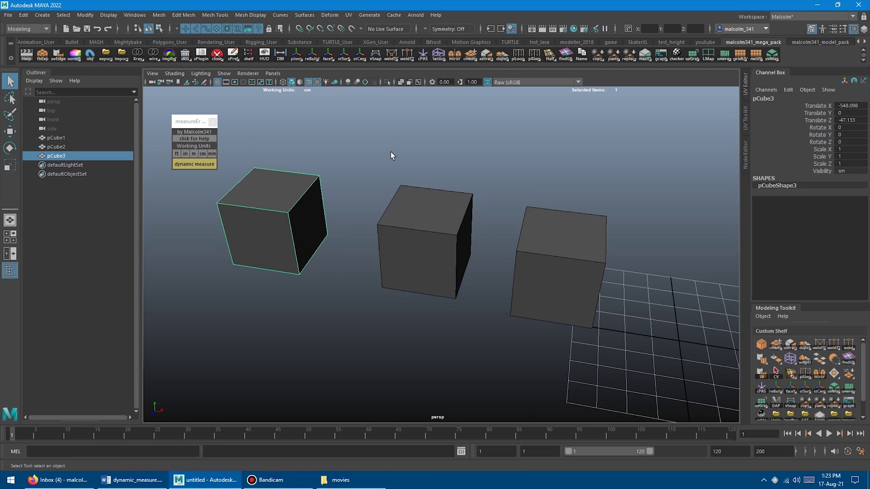
Step: Orbit the view and switch all three cubes to vertex display
alt+drag(395, 155, 531, 224)
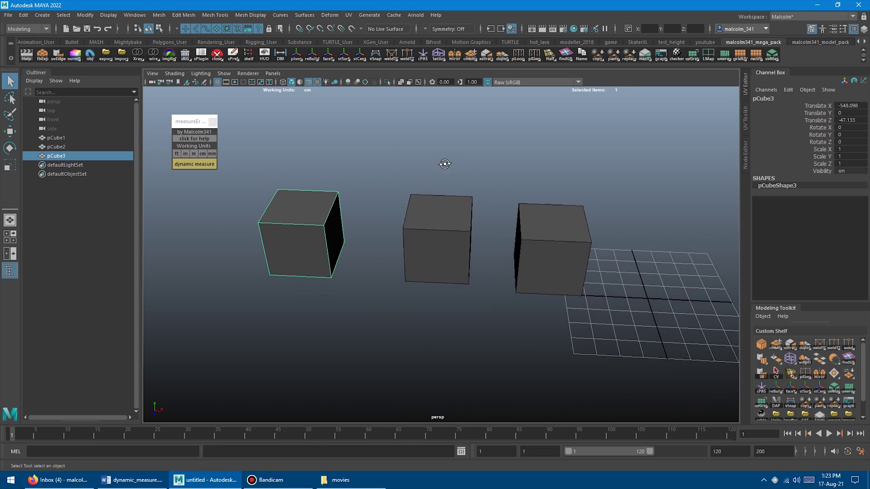
click(531, 224)
right_click(549, 222)
click(505, 223)
right_click(456, 210)
click(411, 211)
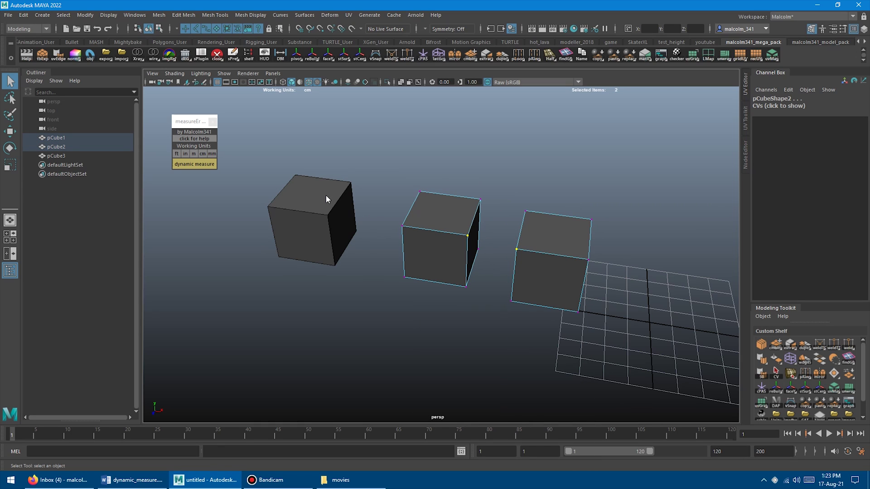
right_drag(325, 199, 308, 201)
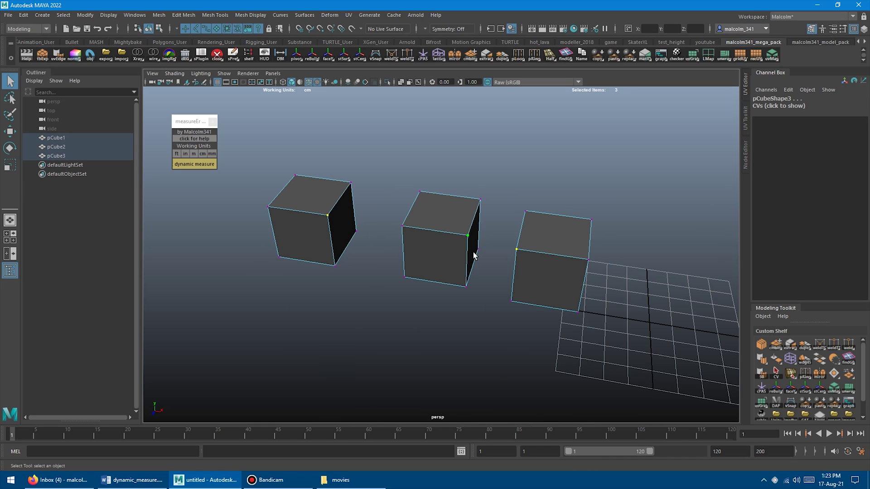
Step: Clear the selection and pick one corner vertex on the right, middle and left cubes in order
click(505, 218)
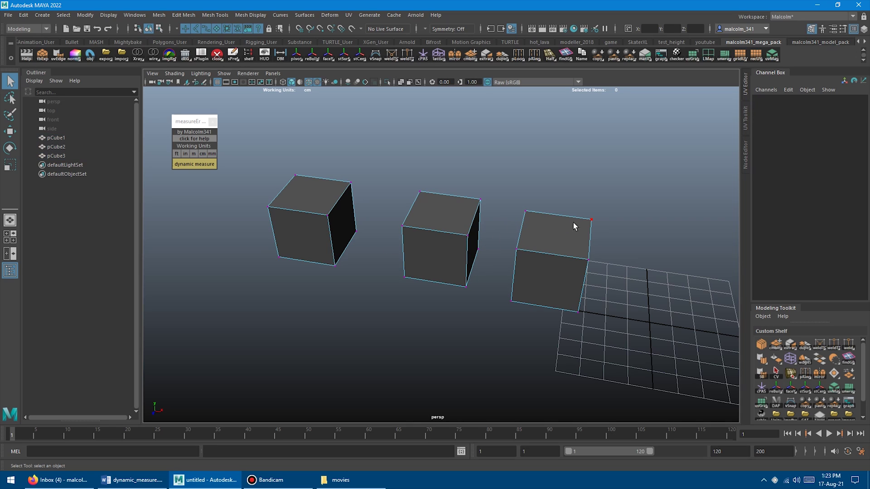
click(589, 222)
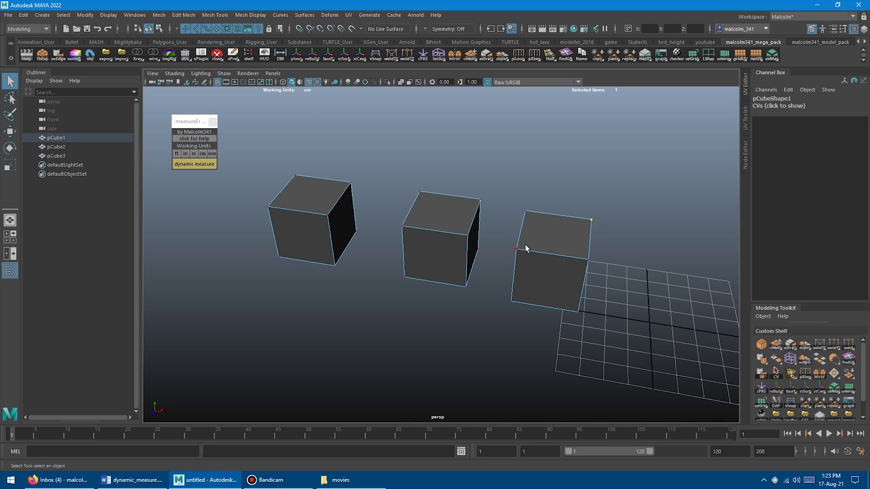
shift+click(473, 236)
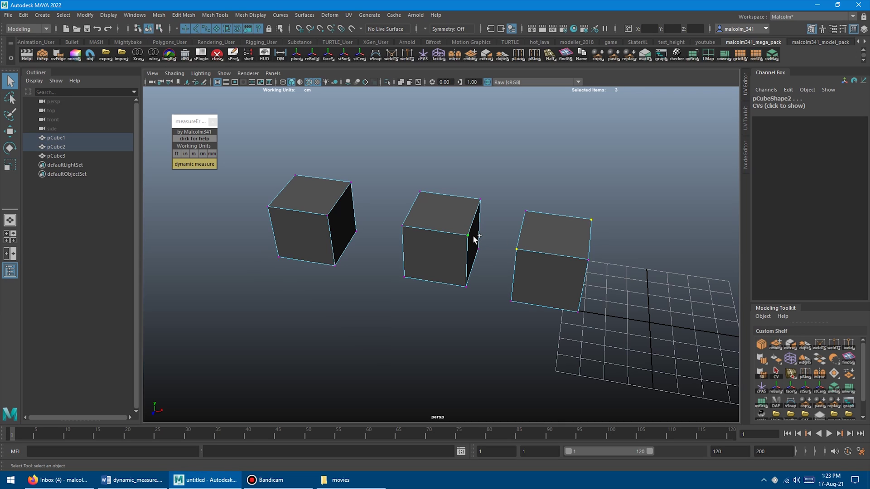
shift+click(356, 185)
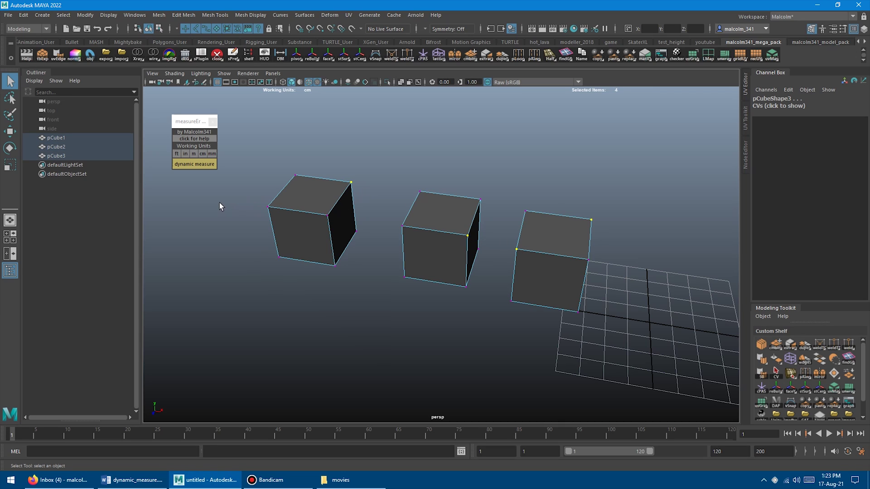
Step: Create a live measure path through the picked vertices and move the left cube further left
click(194, 164)
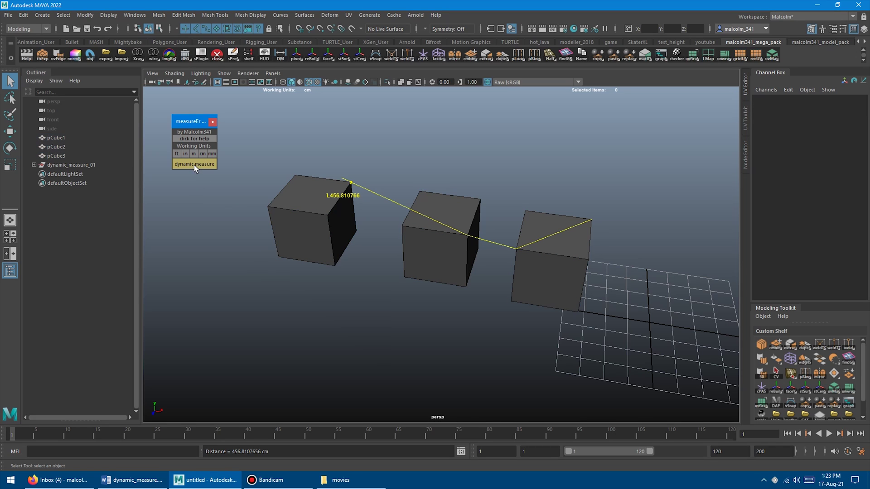
alt+drag(263, 198, 346, 188)
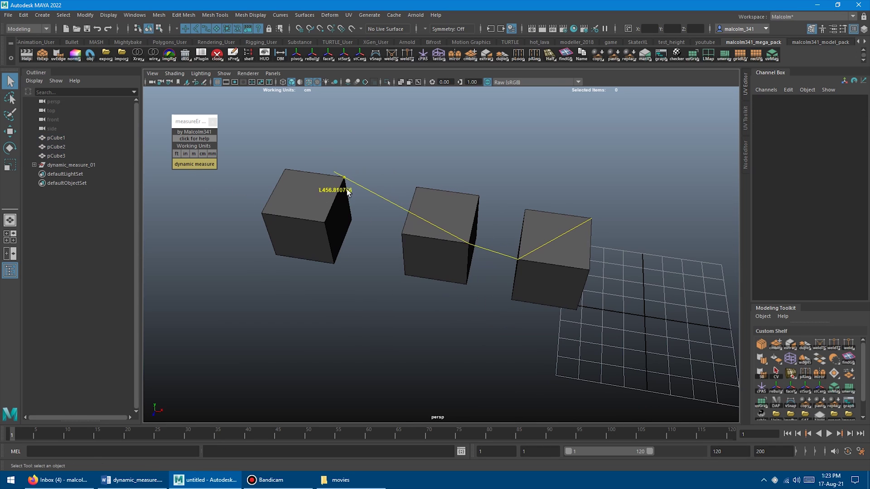
click(329, 235)
key(w)
mouse_move(359, 232)
mouse_down()
mouse_move(347, 220)
mouse_move(226, 210)
mouse_move(403, 241)
mouse_move(333, 231)
mouse_move(383, 241)
mouse_move(343, 236)
mouse_up()
Step: Move the right cube further right and the middle cube left and forward along Z
click(563, 278)
mouse_move(592, 266)
mouse_down()
mouse_move(702, 285)
mouse_move(577, 266)
mouse_move(639, 279)
mouse_move(551, 273)
mouse_move(454, 254)
mouse_move(587, 269)
mouse_up()
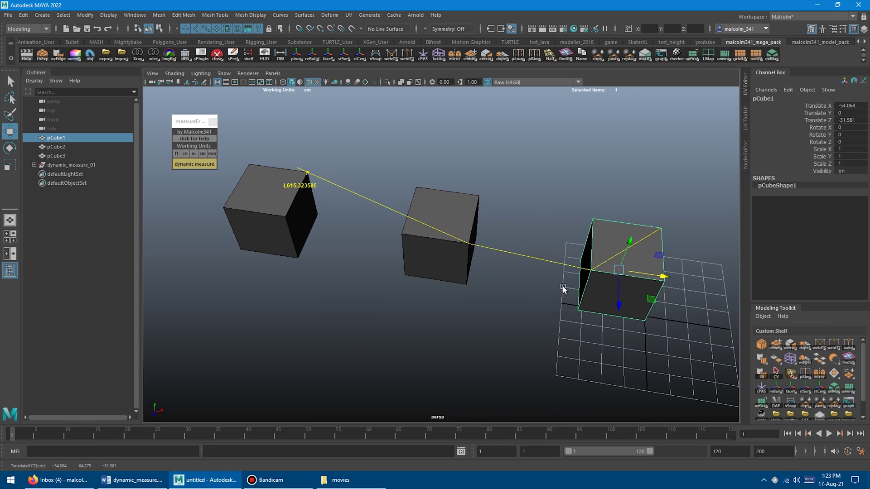
click(435, 267)
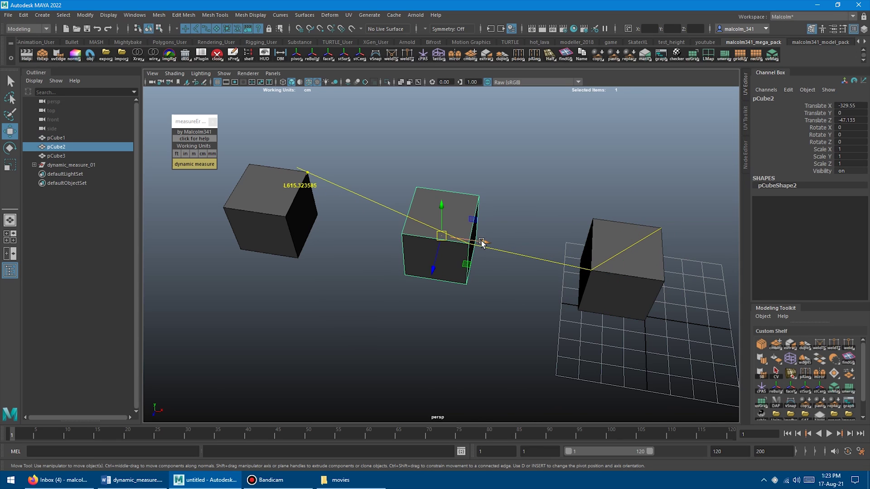
mouse_move(470, 246)
mouse_down()
mouse_move(425, 235)
mouse_move(466, 236)
mouse_up()
drag(419, 264, 415, 235)
Step: Shrink the left cube and scale the right cube up to 2.23
click(271, 213)
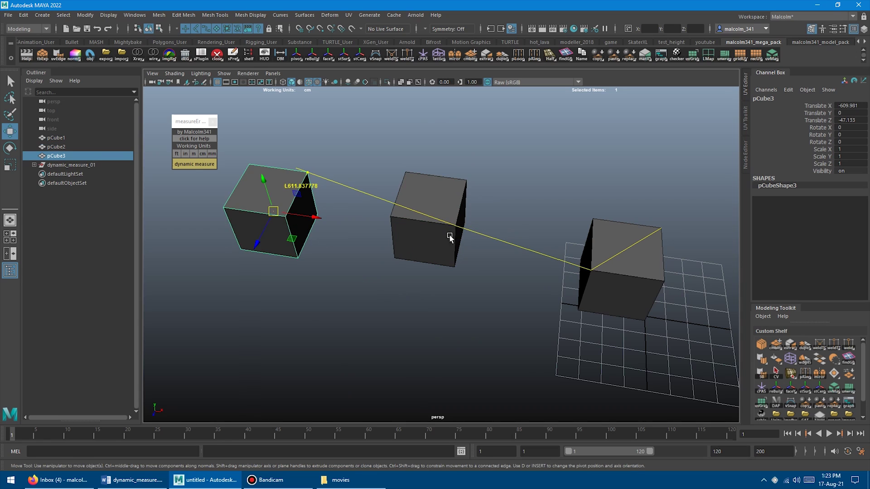
key(r)
middle_drag(525, 226, 493, 231)
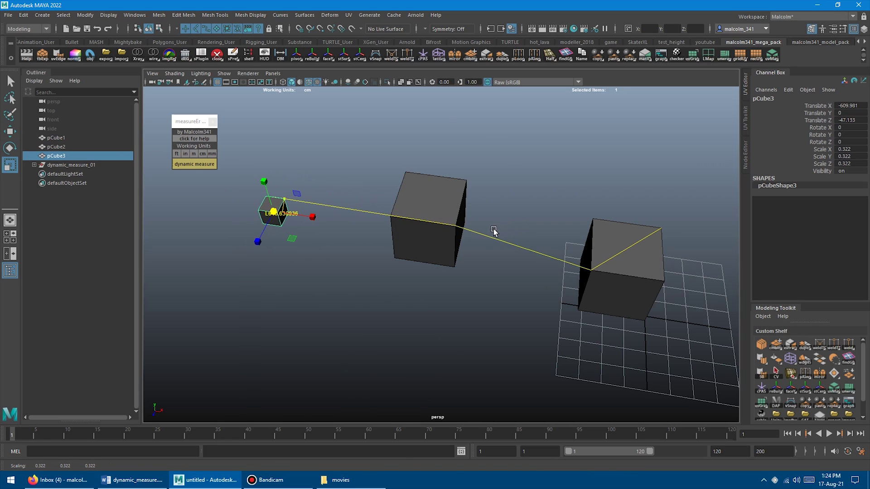
click(603, 241)
middle_drag(367, 245, 324, 223)
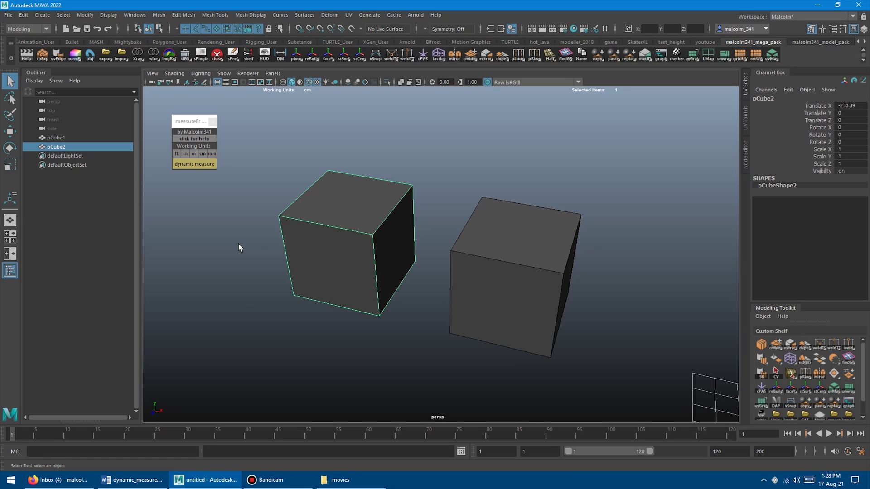
Step: Measure the right cube's vertical edge, then stretch the cube to Scale Y 1.65 (L215.946564)
alt+drag(402, 245, 465, 235)
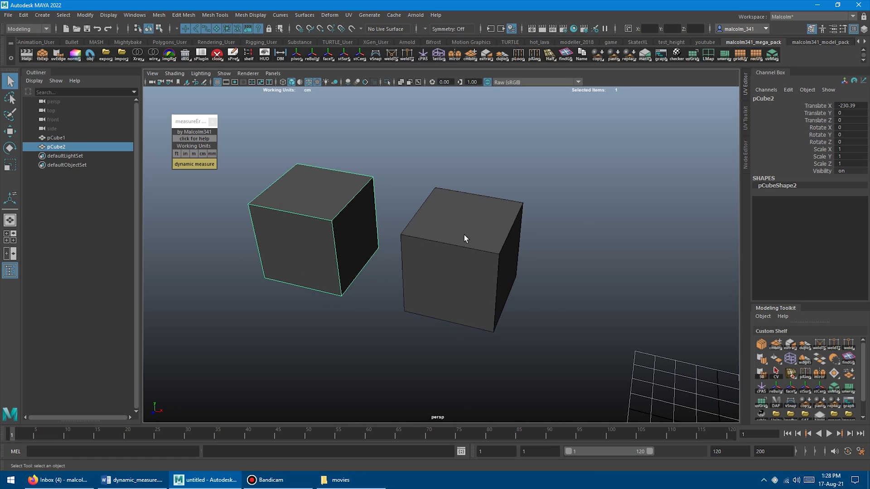
click(455, 226)
right_drag(452, 225, 420, 232)
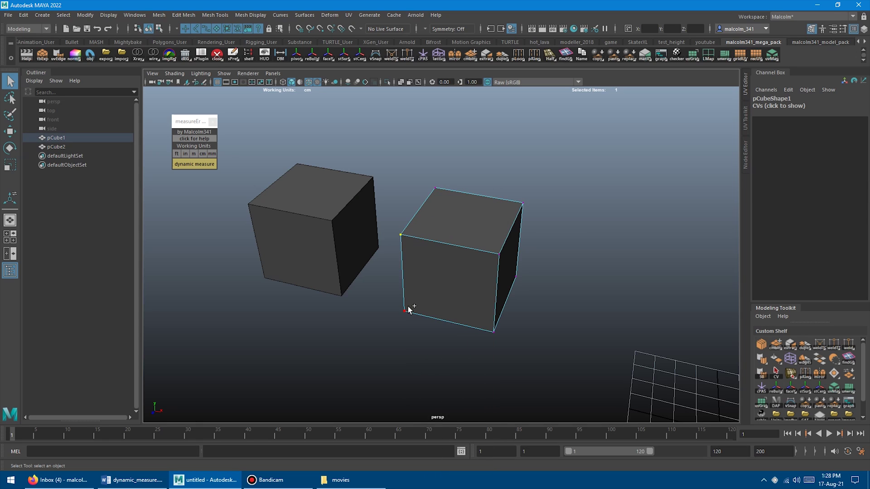
click(200, 165)
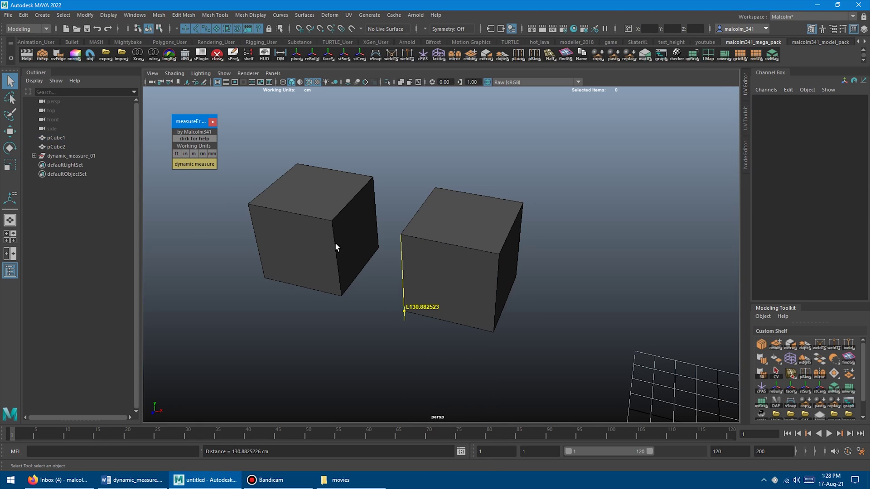
click(442, 252)
key(r)
drag(465, 221, 466, 195)
Step: Add a live measure along the right cube's top edge, reading L130.882507
right_drag(450, 180, 451, 212)
click(493, 224)
shift+click(413, 211)
click(195, 165)
Step: Try widening the right cube along X, then undo the change
click(469, 260)
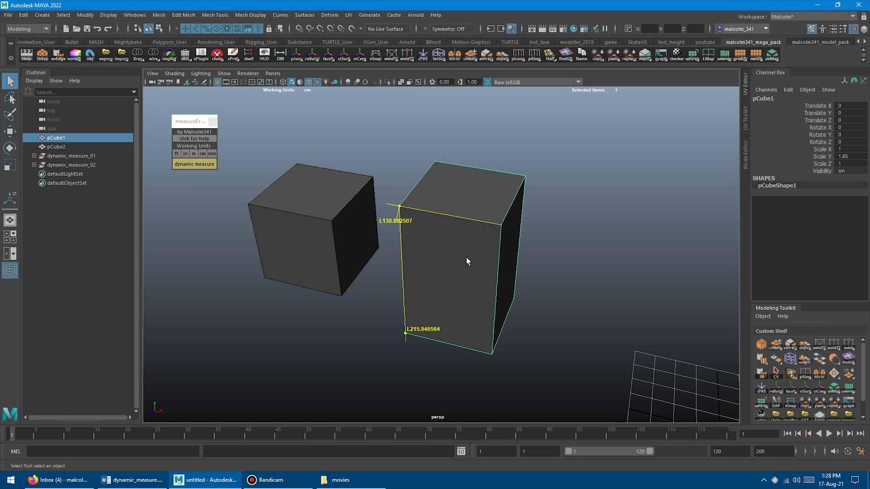
drag(502, 265, 503, 286)
key(ctrl+z)
key(ctrl+z)
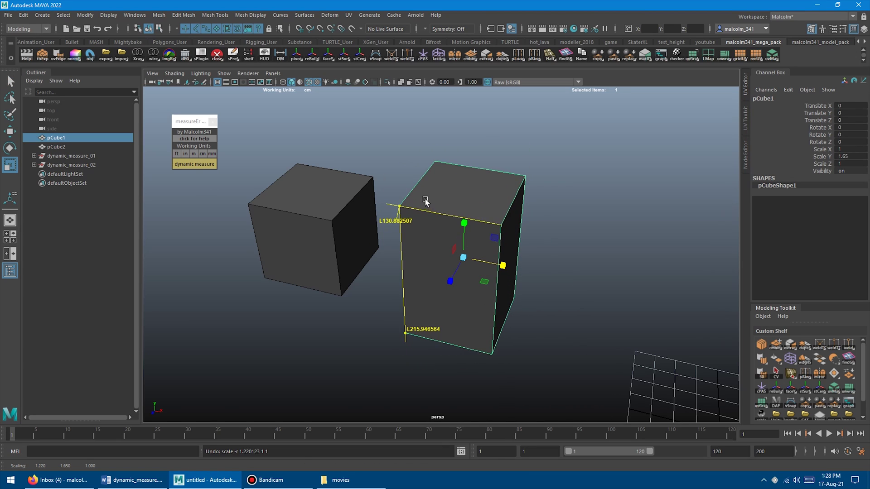
key(q)
right_drag(442, 179, 399, 180)
Step: Create a dynamic measure between the top corners of the right and left cubes
right_click(346, 180)
click(287, 180)
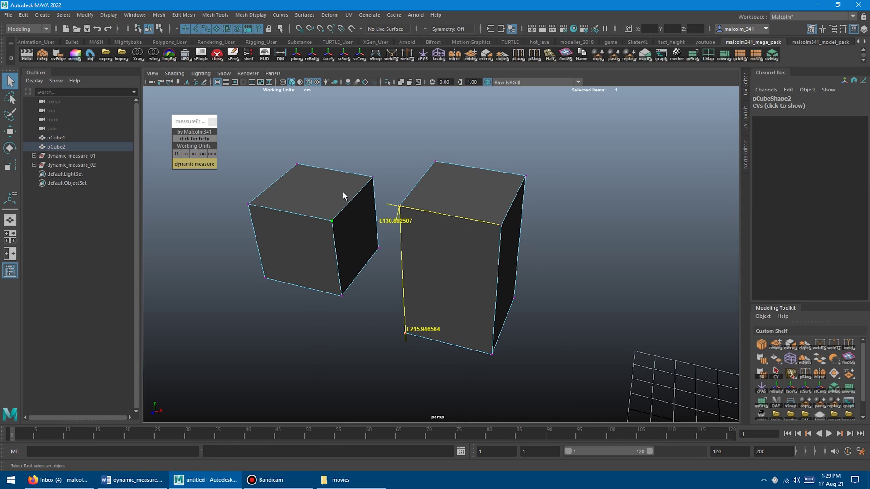
click(445, 166)
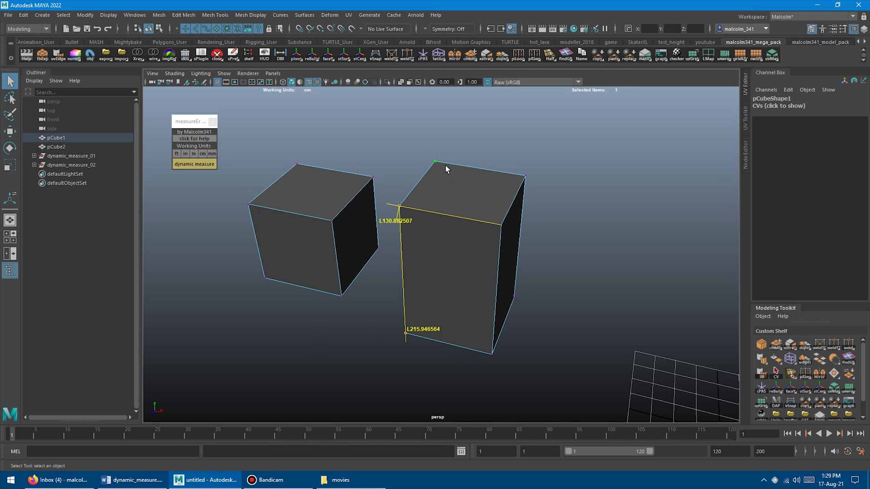
shift+click(374, 177)
click(208, 164)
Step: Add a diagonal measure from the right cube's bottom corner to the left cube's far corner
alt+drag(302, 192, 342, 235)
click(329, 229)
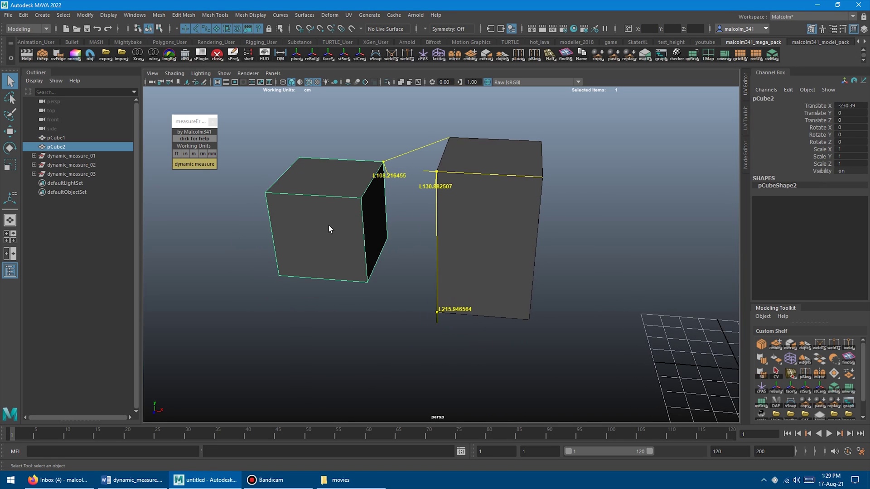
right_drag(330, 227, 290, 226)
right_drag(519, 252, 483, 231)
click(529, 320)
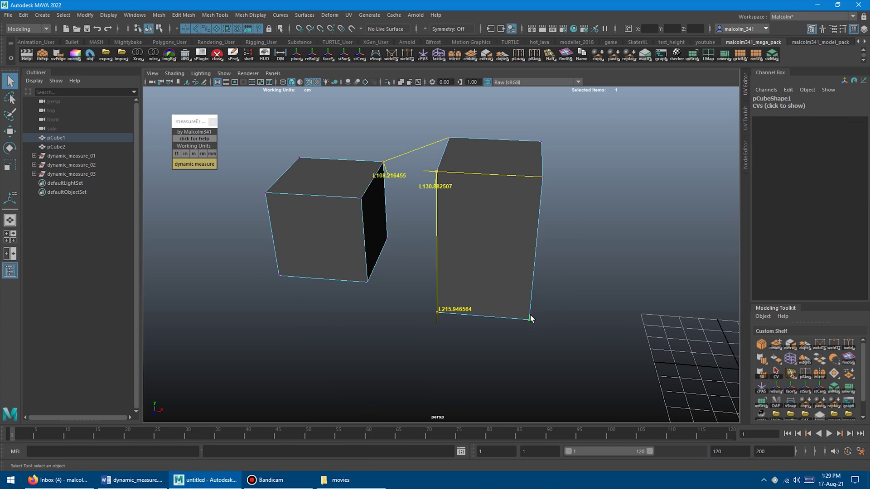
shift+click(271, 196)
click(203, 166)
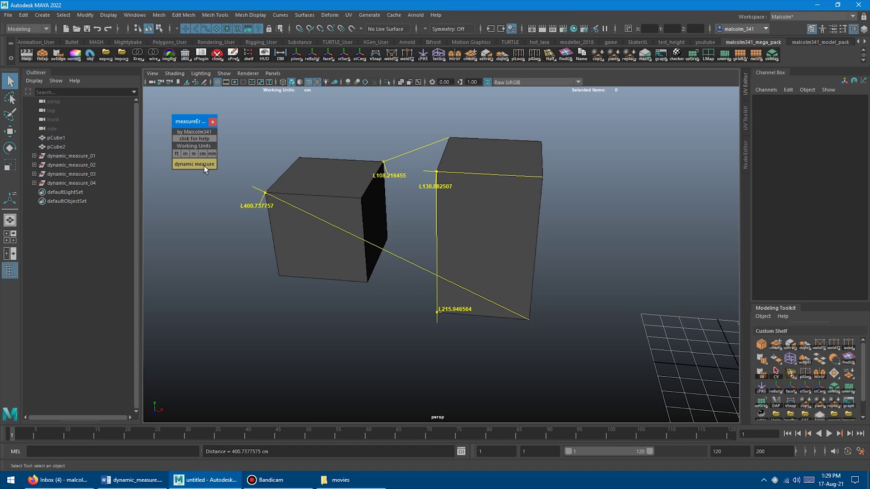
Step: Move the left cube aside with the Move tool so the measure labels update
alt+drag(272, 181, 512, 255)
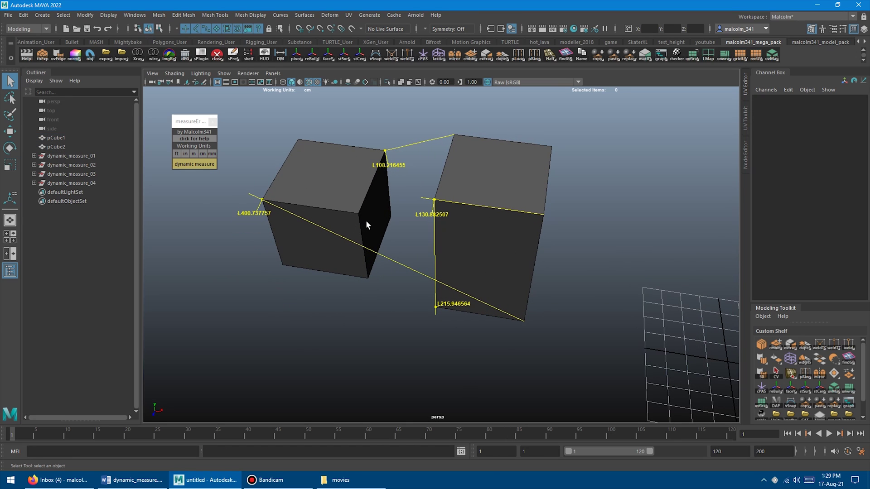
alt+drag(365, 220, 351, 208)
click(351, 208)
key(w)
middle_drag(415, 222, 402, 245)
click(485, 233)
Step: Select the dynamic_measure_01 to 04 nodes one by one in the Outliner
click(86, 156)
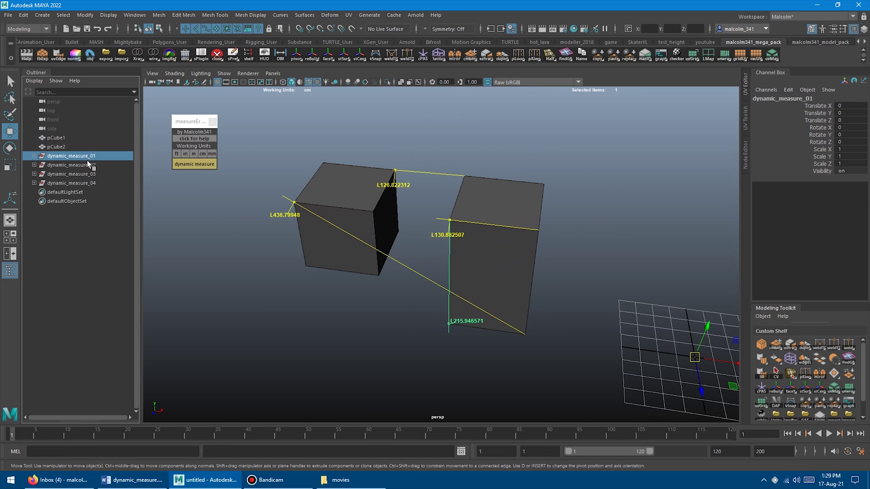
click(87, 165)
click(87, 174)
click(86, 180)
click(86, 174)
click(87, 165)
click(87, 157)
click(86, 165)
click(86, 174)
click(86, 183)
click(89, 174)
click(86, 156)
Step: Shift-select dynamic_measure_01 through 04 in the Outliner and delete them
alt+drag(369, 272, 382, 294)
click(423, 250)
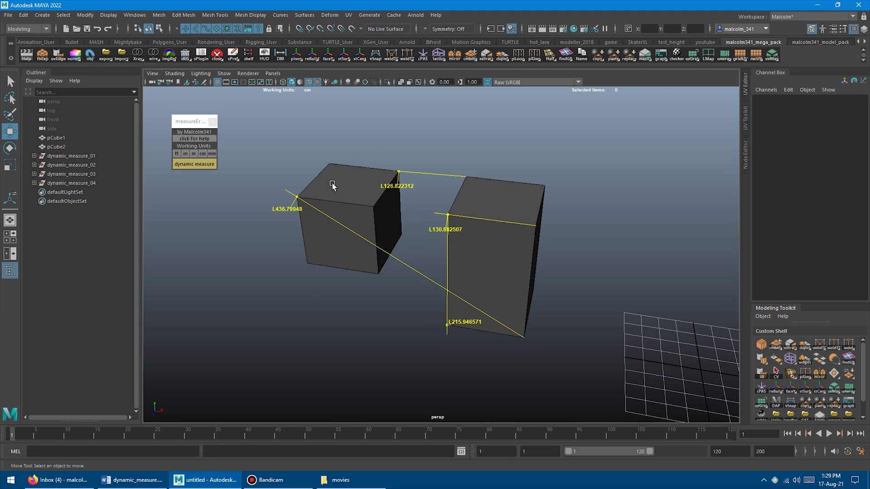
click(71, 156)
shift+click(76, 182)
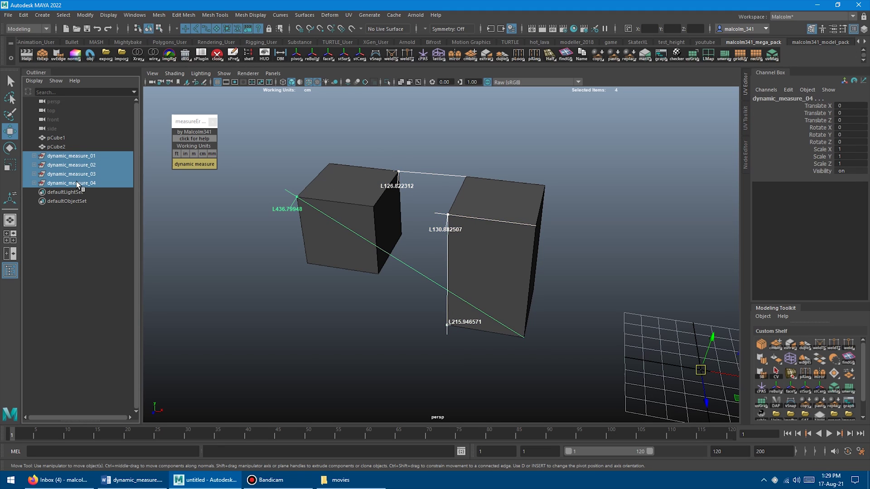
key(Delete)
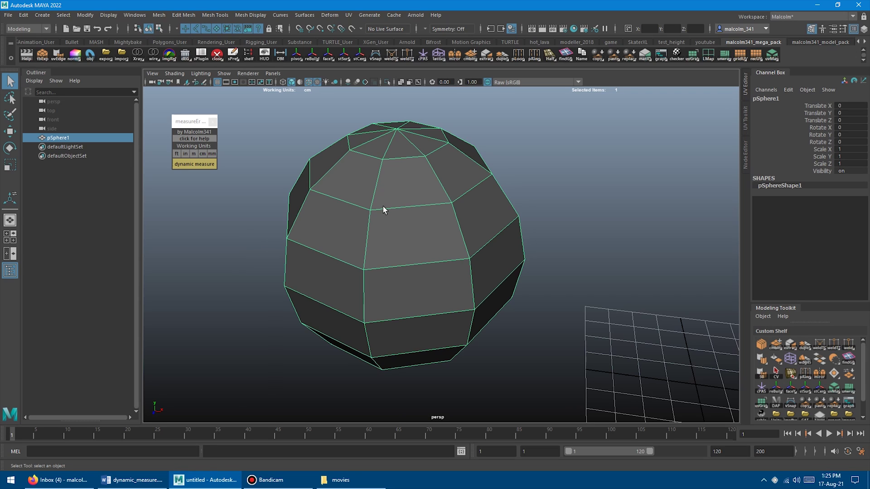
Step: Close and reopen the measureEr toolbox after viewing the sphere's vertices
right_drag(384, 207, 392, 181)
alt+drag(414, 220, 380, 126)
alt+drag(378, 177, 379, 191)
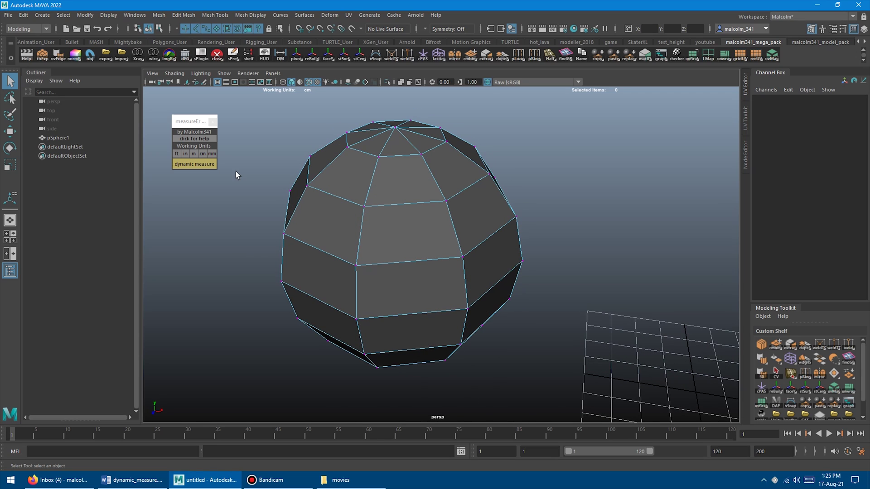
click(216, 121)
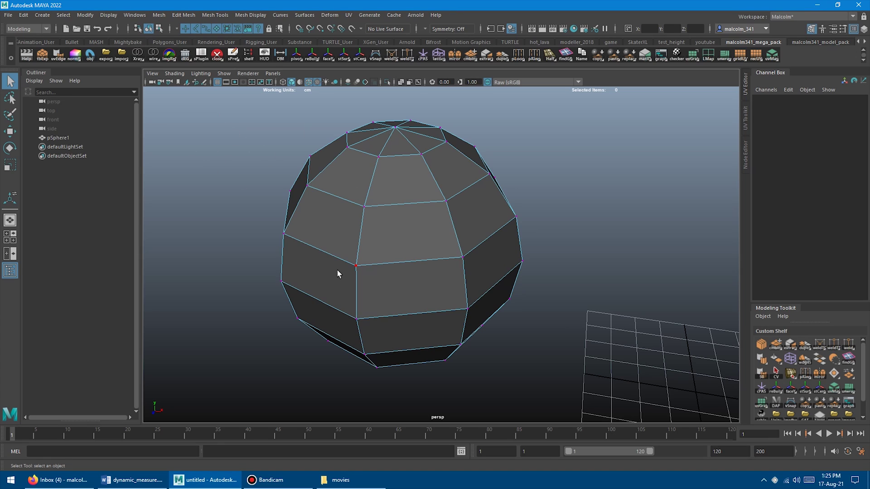
click(277, 56)
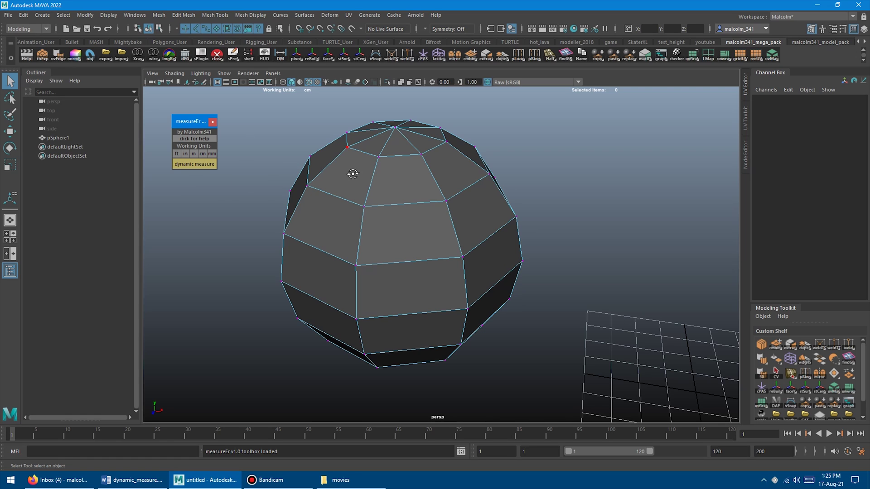
Step: Create a dynamic measure down the sphere's side between two vertices, reading L275.353757
alt+drag(353, 174, 352, 169)
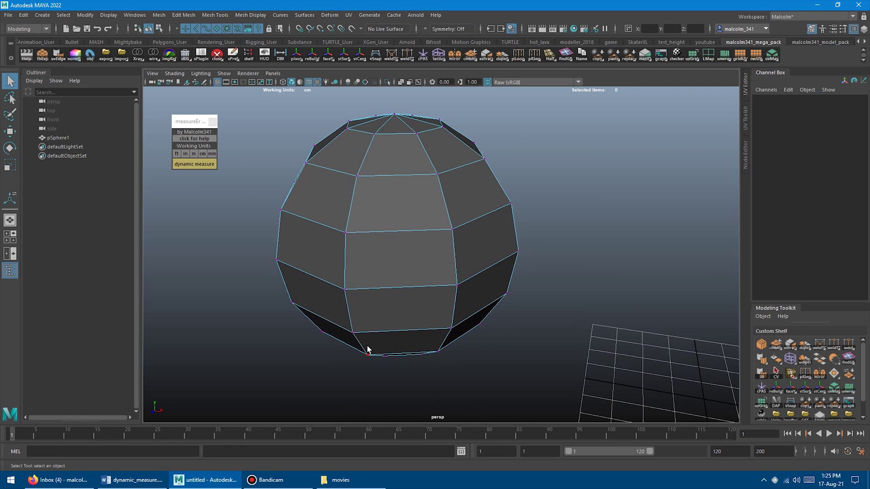
click(367, 346)
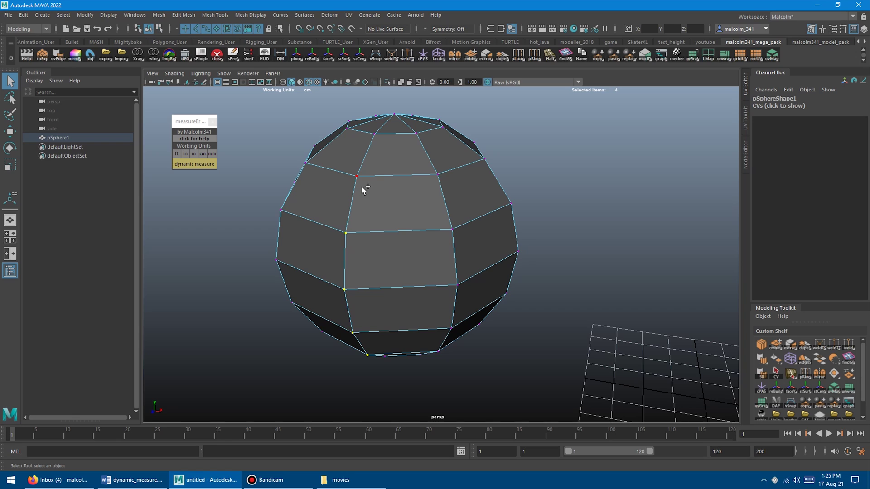
click(194, 164)
alt+drag(317, 190, 352, 159)
Step: Test uniform and single-axis scaling of the sphere, undoing each change
click(352, 160)
key(r)
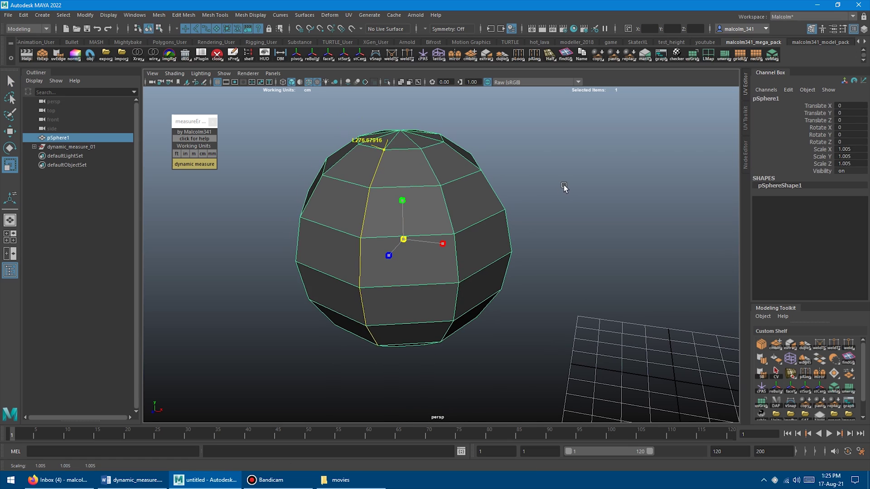
middle_drag(566, 187, 449, 190)
key(ctrl+z)
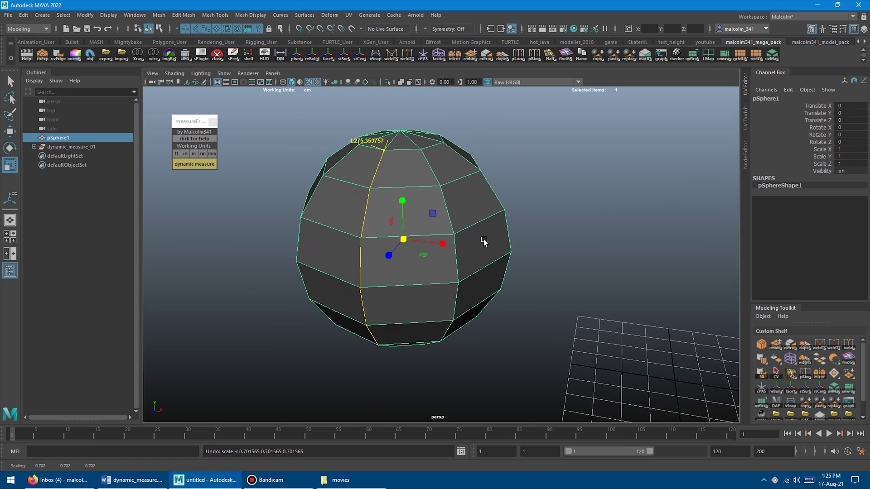
drag(393, 255, 385, 259)
key(ctrl+z)
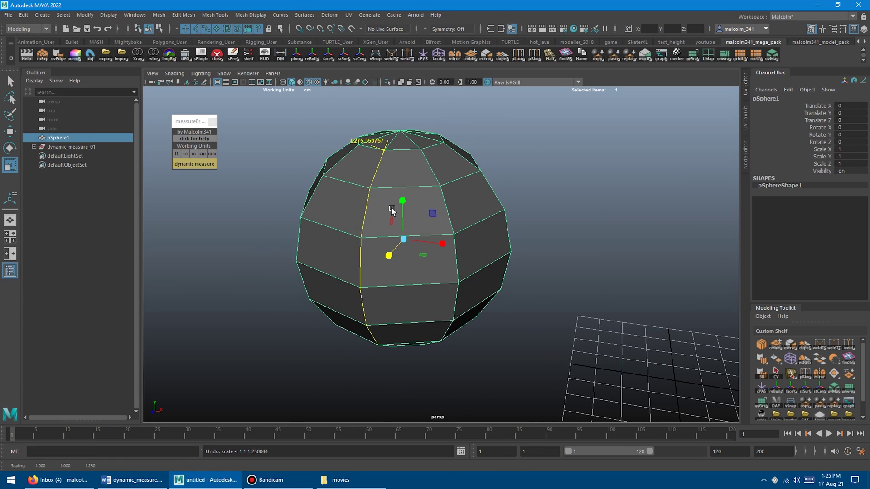
key(q)
Step: Raise and then slightly lower the sphere's top vertex to watch the measure update
right_drag(412, 183, 385, 177)
click(384, 151)
key(w)
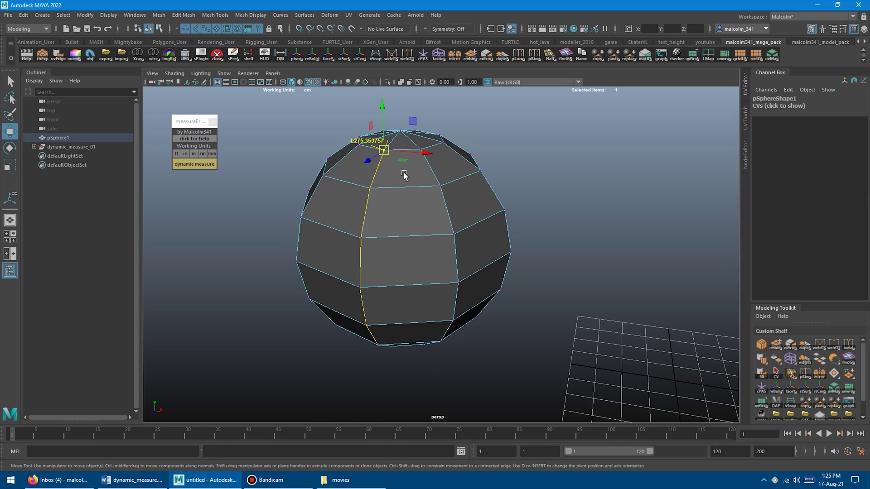
drag(384, 111, 388, 136)
alt+drag(437, 175, 399, 174)
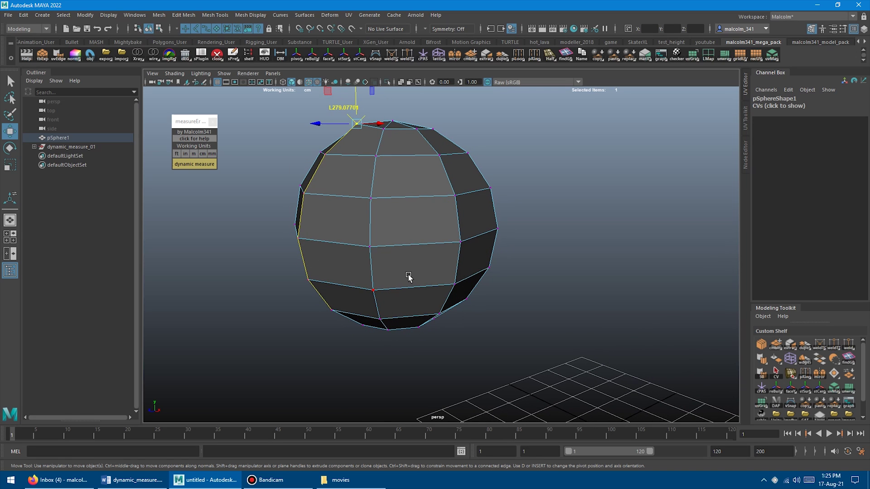
alt+drag(409, 276, 383, 252)
Step: Back in object mode, flatten the sphere vertically with the Scale tool and check the label
key(F8)
key(r)
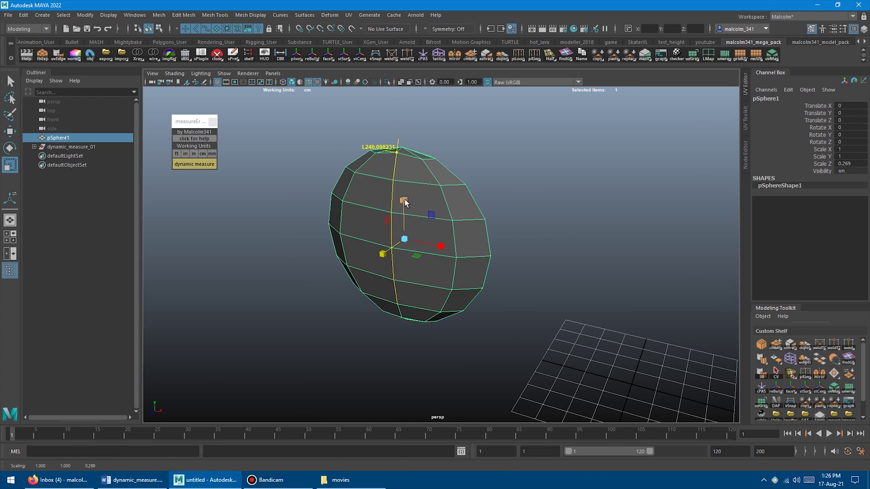
drag(404, 200, 404, 234)
key(ctrl+z)
alt+drag(451, 288, 460, 275)
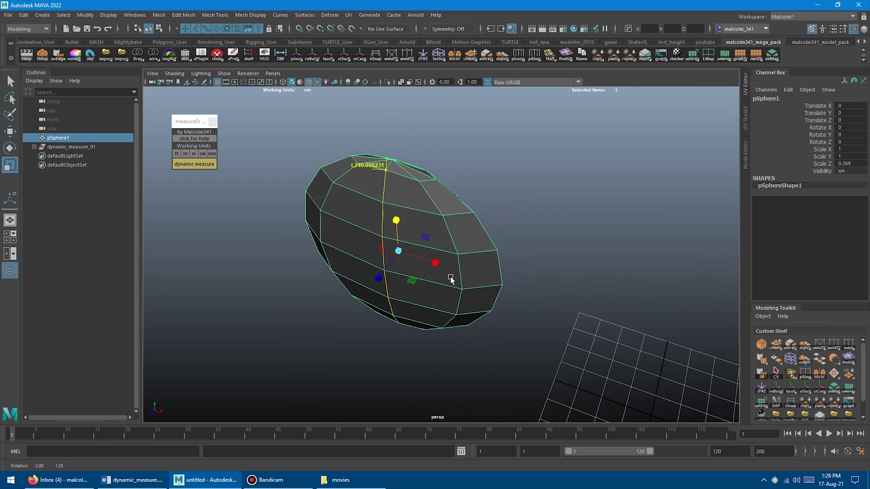
mouse_move(449, 279)
alt+mouse_down()
mouse_move(462, 271)
mouse_move(452, 290)
alt+mouse_up()
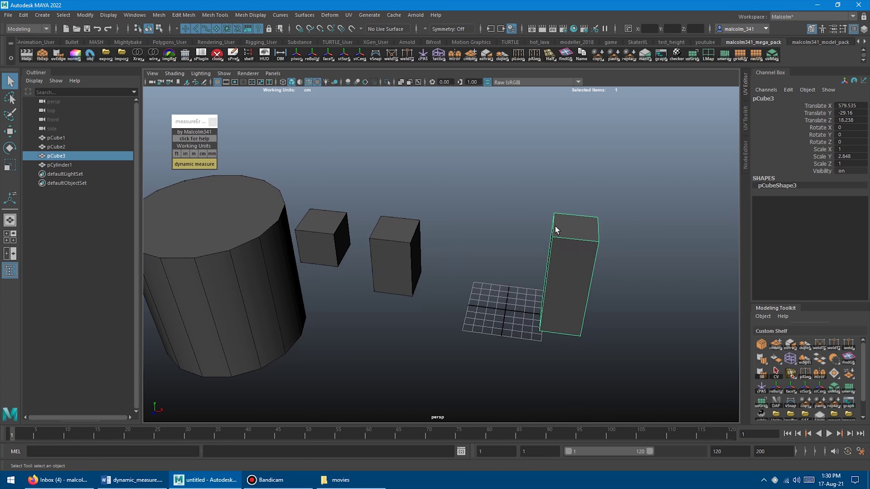
Step: Add a dynamic measure from a small-cube corner vertex to the middle cube
scroll(558, 229, up, 3)
alt+drag(573, 233, 521, 218)
right_drag(524, 223, 501, 203)
alt+drag(501, 203, 382, 200)
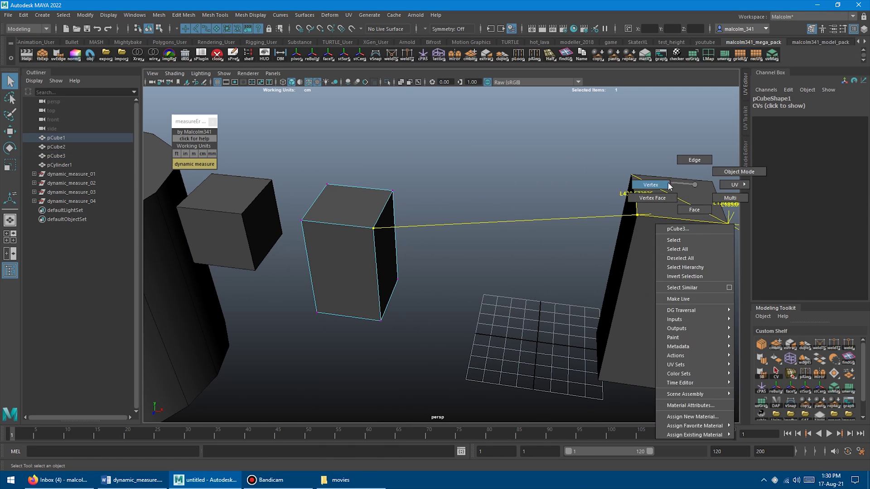
alt+drag(672, 188, 582, 279)
key(w)
click(582, 279)
alt+drag(502, 278, 352, 219)
key(q)
click(194, 164)
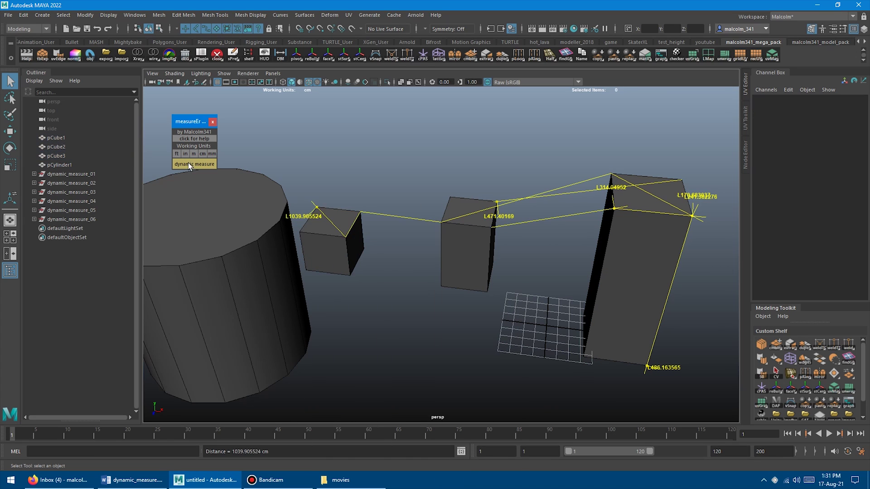
click(331, 242)
Step: Measure across the cylinder's top, widen it, and pull a top vertex up into a peak
click(254, 294)
key(f)
click(198, 164)
key(r)
drag(457, 266, 445, 269)
drag(417, 191, 383, 244)
click(379, 245)
key(w)
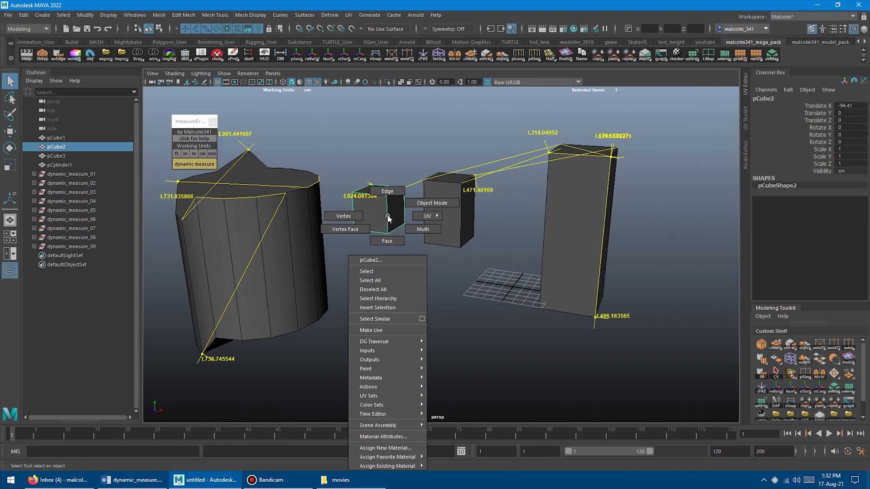